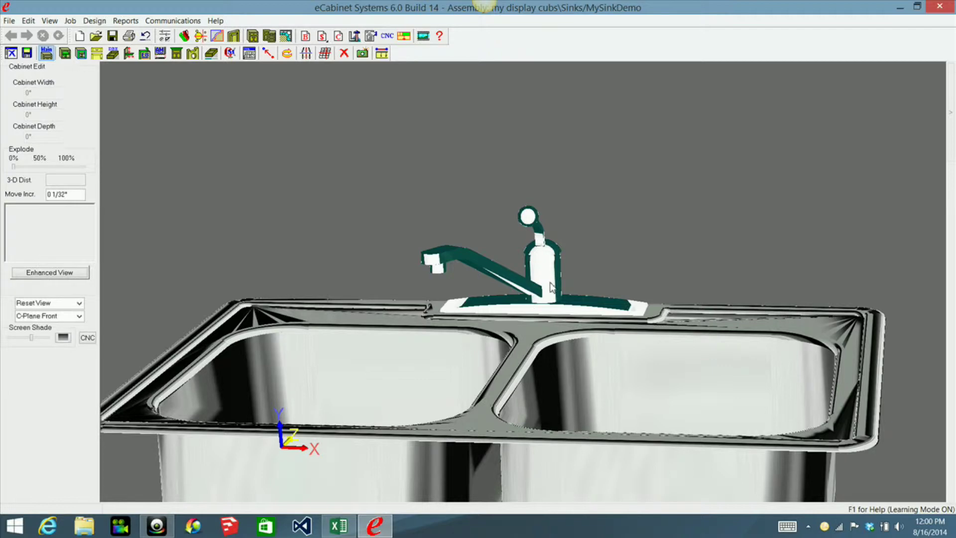
{"action": "left_click", "coordinate": [550, 283]}
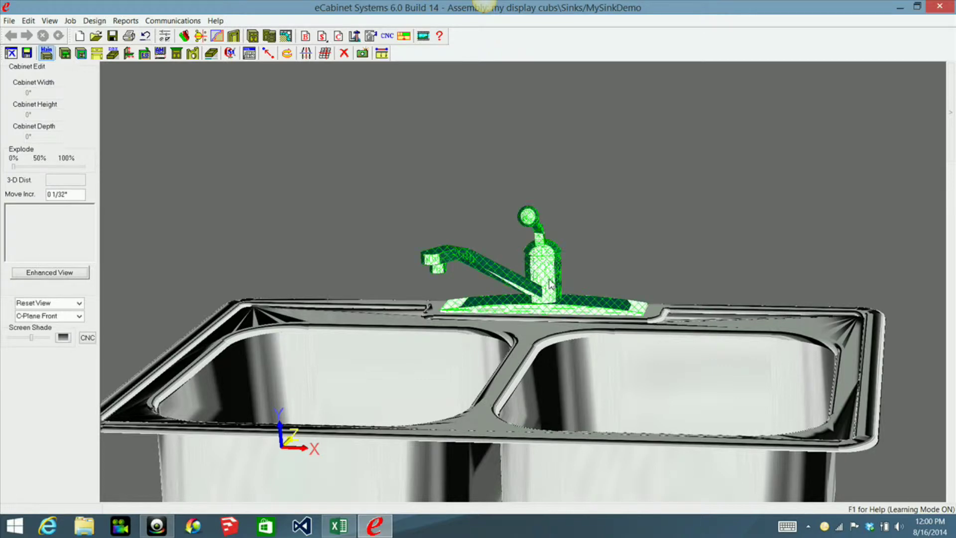
{"action": "left_click", "coordinate": [523, 334]}
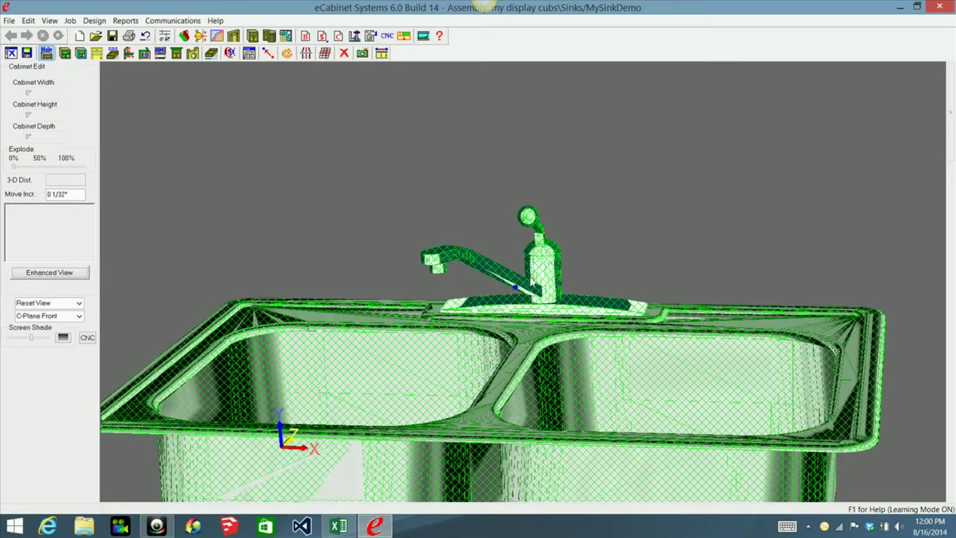
{"action": "left_click", "coordinate": [640, 240]}
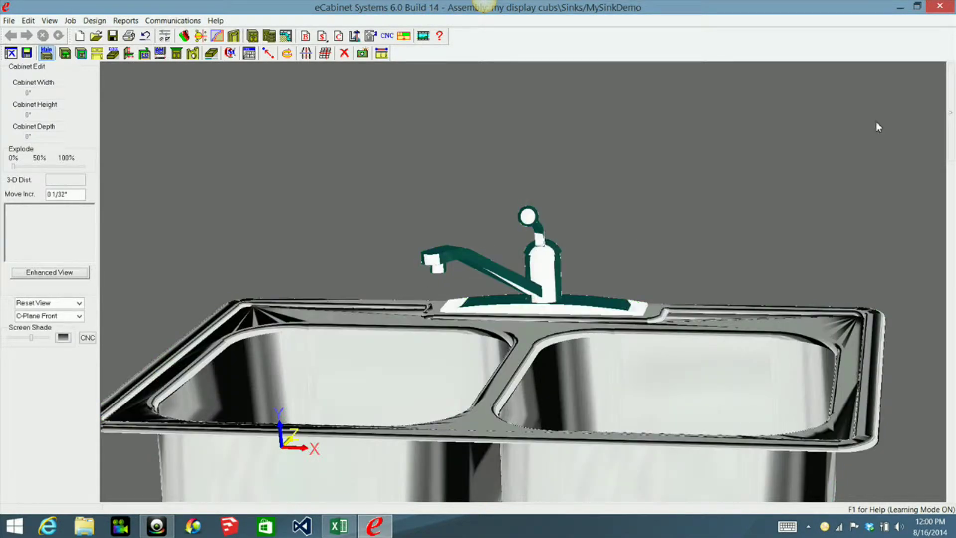
Step: Select the whole sink and faucet and export the selection as the HSF object file MySinkDemo in the my_HSFs folder
{"action": "mouse_move", "coordinate": [949, 113]}
{"action": "left_click_drag", "start_coordinate": [339, 149], "coordinate": [693, 367]}
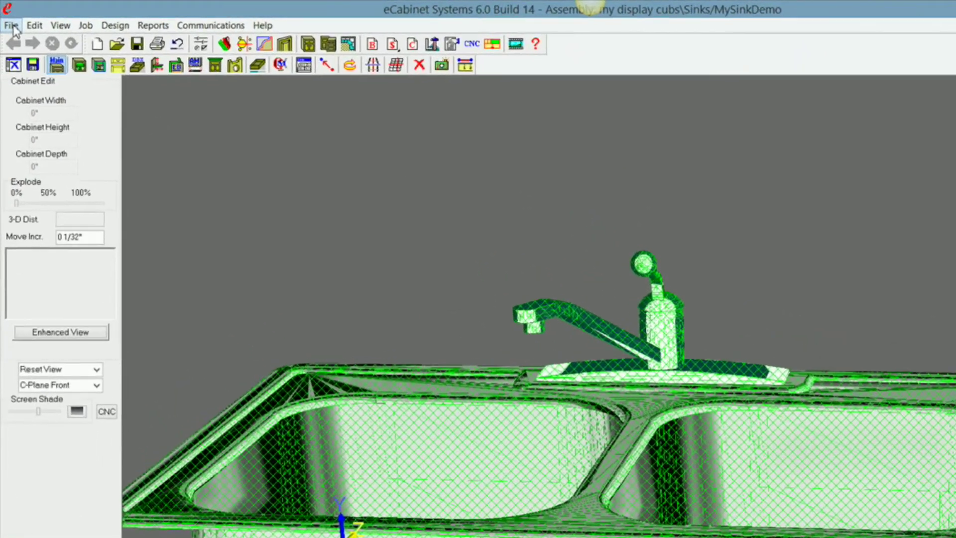
{"action": "left_click", "coordinate": [9, 20]}
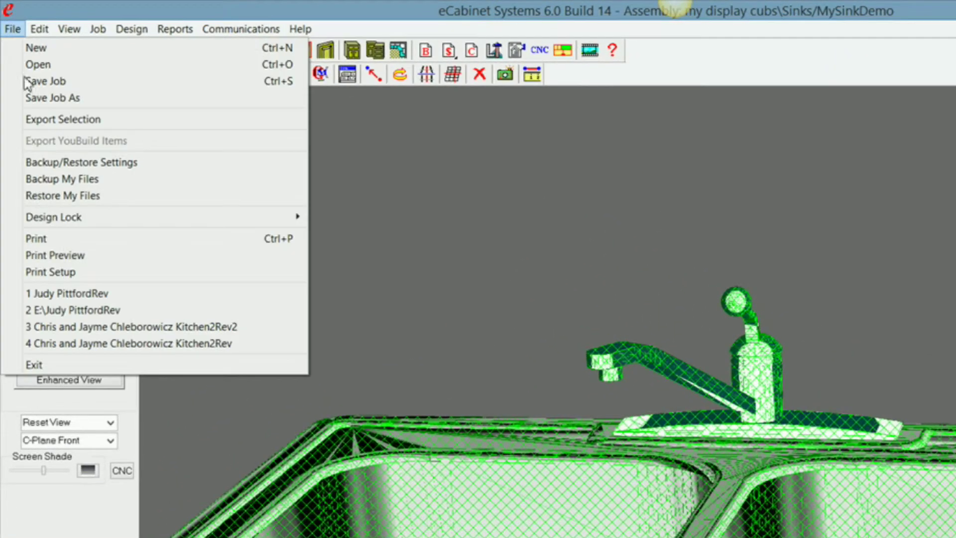
{"action": "left_click", "coordinate": [64, 119]}
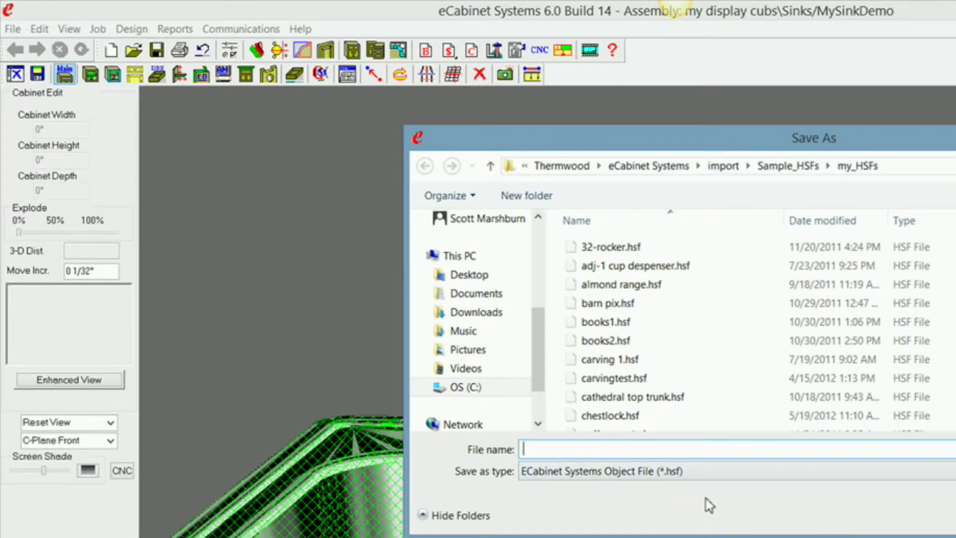
{"action": "type", "text": "My"}
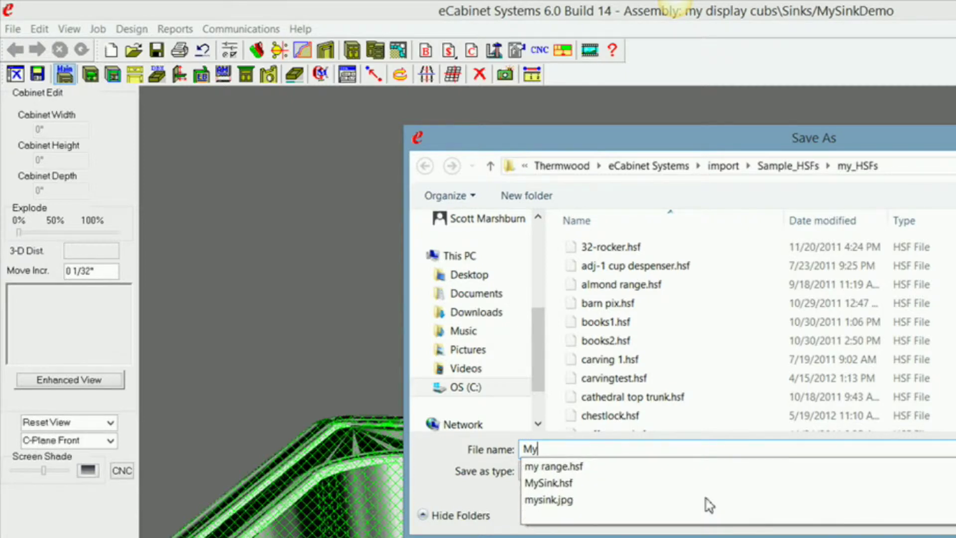
{"action": "type", "text": "Si"}
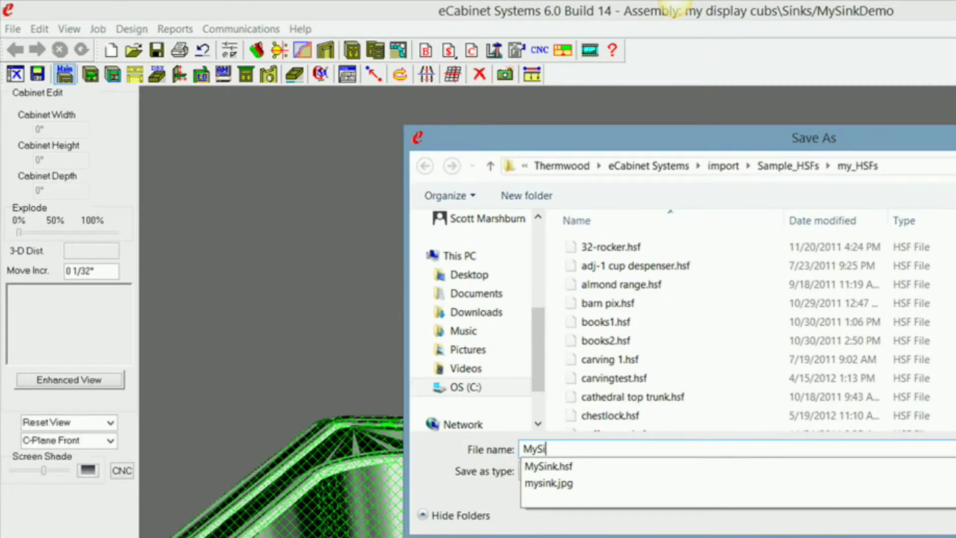
{"action": "type", "text": "nkDe"}
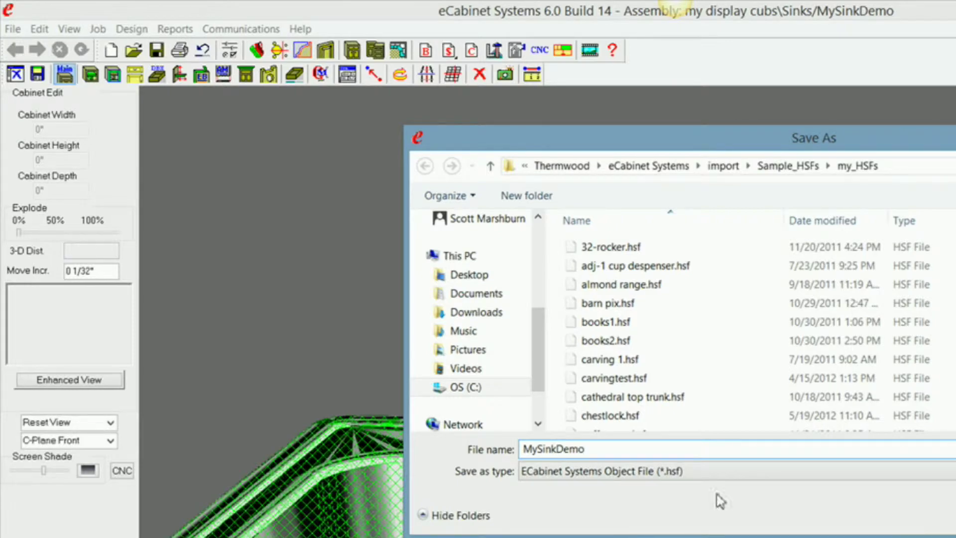
{"action": "type", "text": "mo"}
{"action": "key", "text": "Return"}
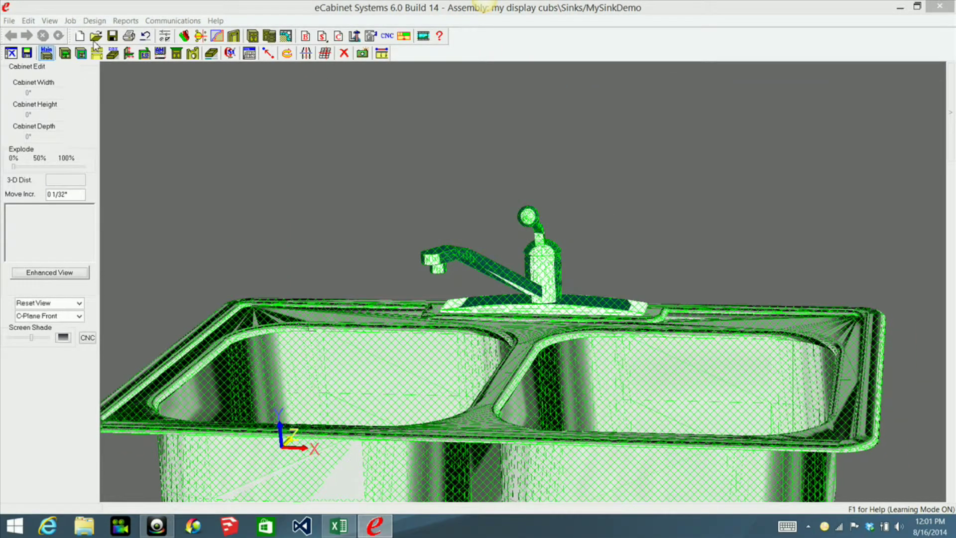
Step: Clear the current assembly to start over and open the Display Part Editor
{"action": "left_click", "coordinate": [11, 53]}
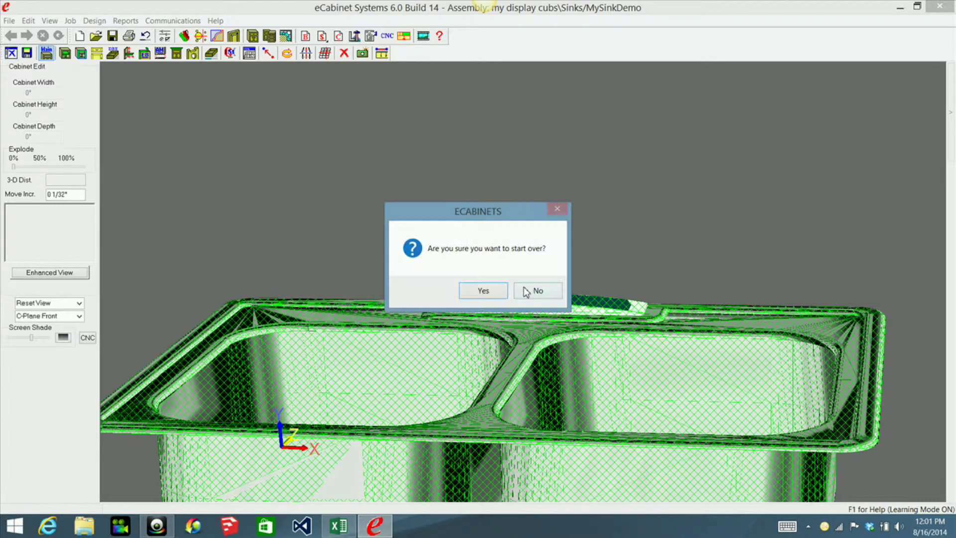
{"action": "left_click", "coordinate": [483, 291]}
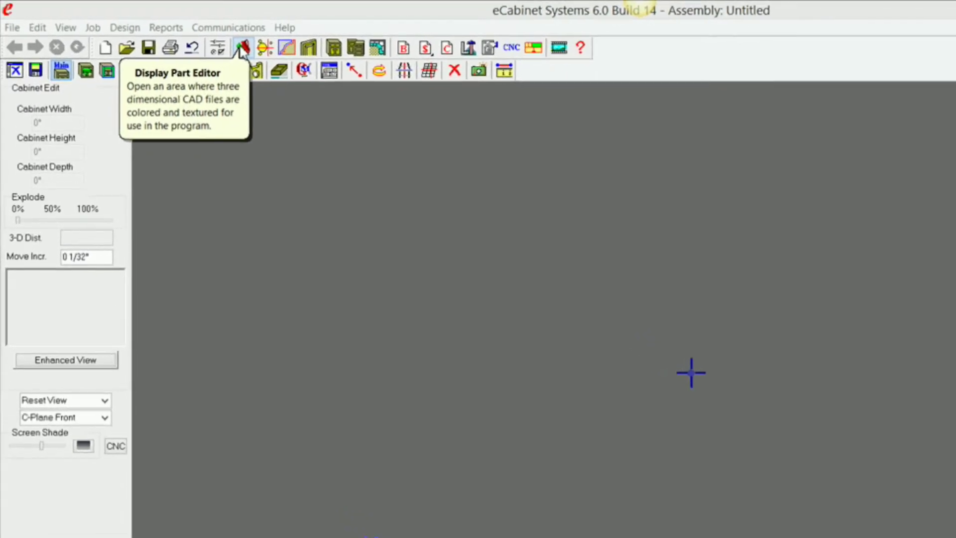
{"action": "left_click", "coordinate": [225, 46]}
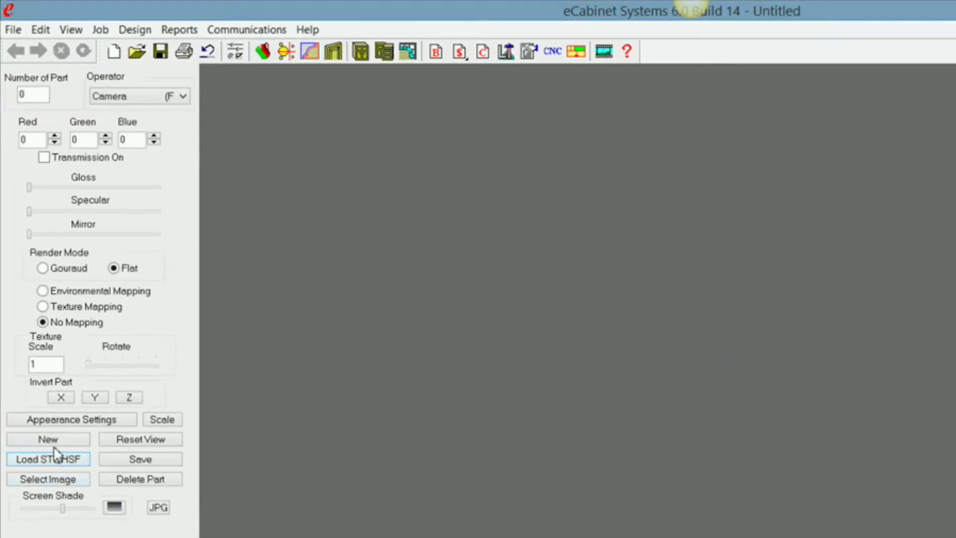
Step: Load the MySinkDemo.hsf model from the my_HSFs folder
{"action": "left_click", "coordinate": [57, 461]}
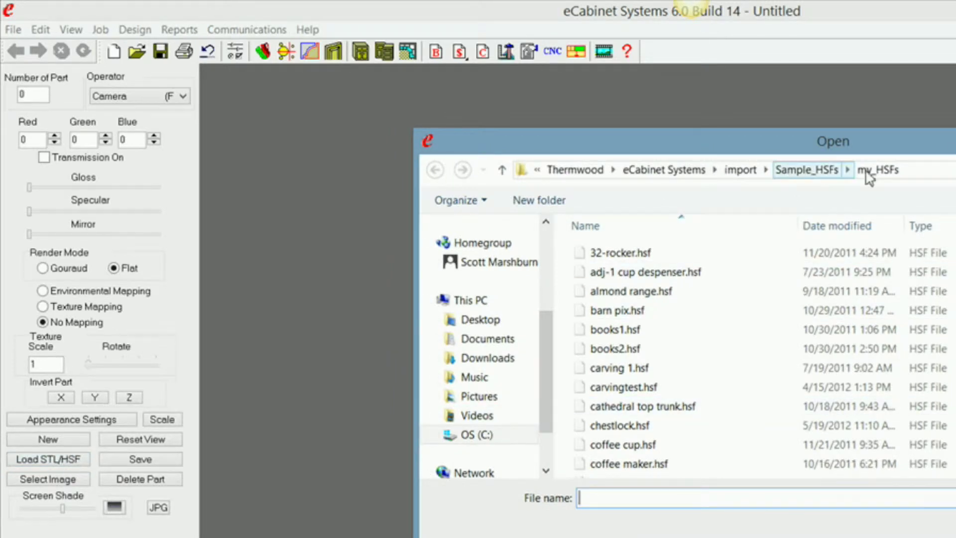
{"action": "scroll", "coordinate": [757, 358], "scroll_direction": "down", "scroll_amount": 6}
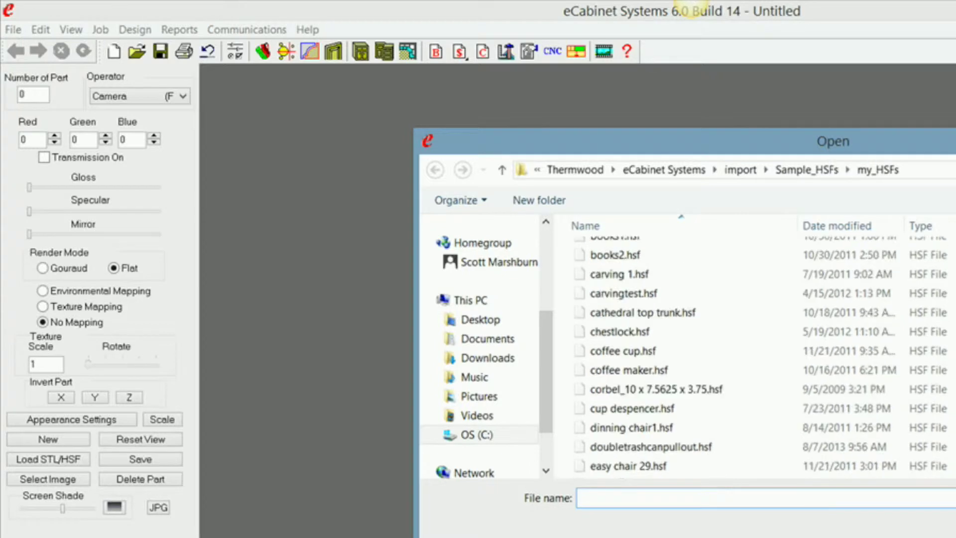
{"action": "scroll", "coordinate": [622, 428], "scroll_direction": "down", "scroll_amount": 1}
{"action": "left_click", "coordinate": [645, 417]}
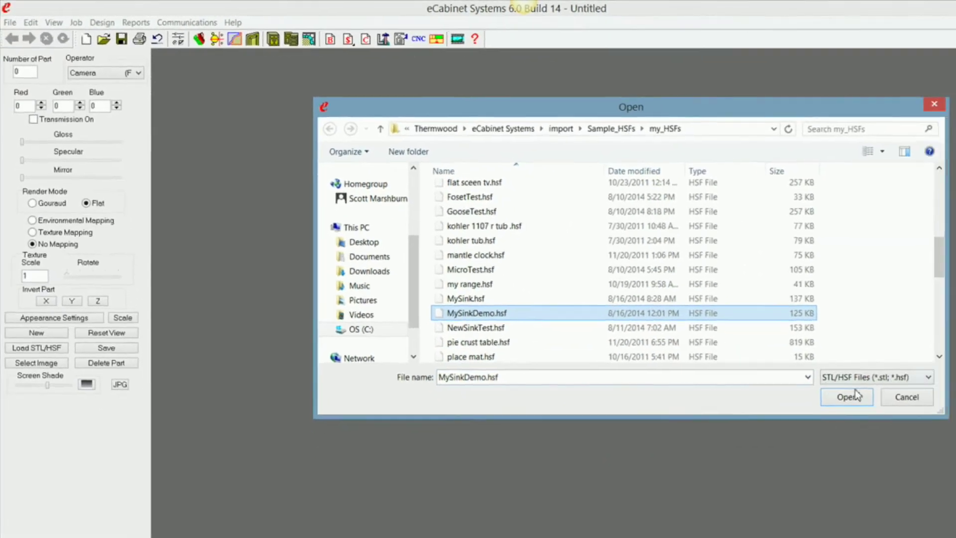
{"action": "left_click", "coordinate": [849, 396]}
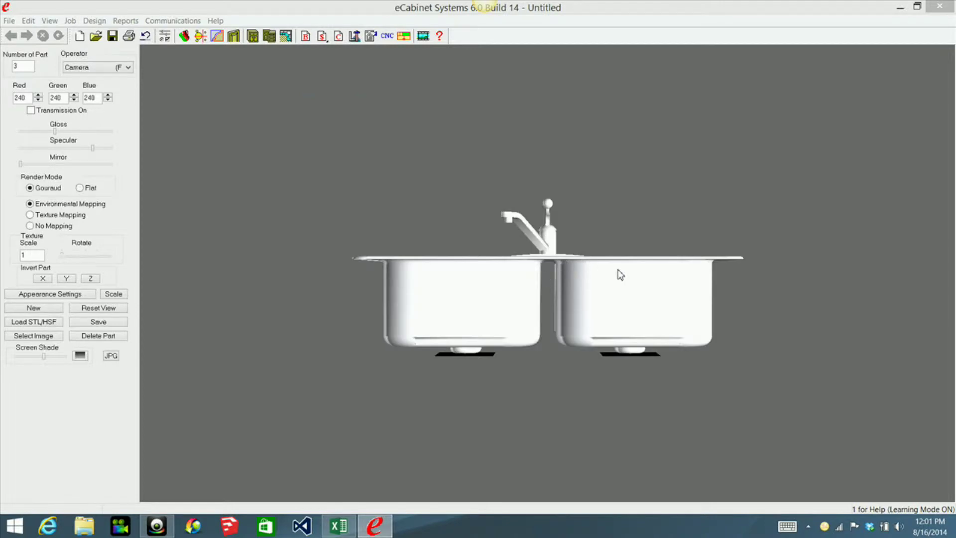
Step: Examine the color, render mode and mapping settings of the drain, basin, faucet and black underside parts of the sink
{"action": "left_click_drag", "start_coordinate": [616, 274], "coordinate": [597, 375]}
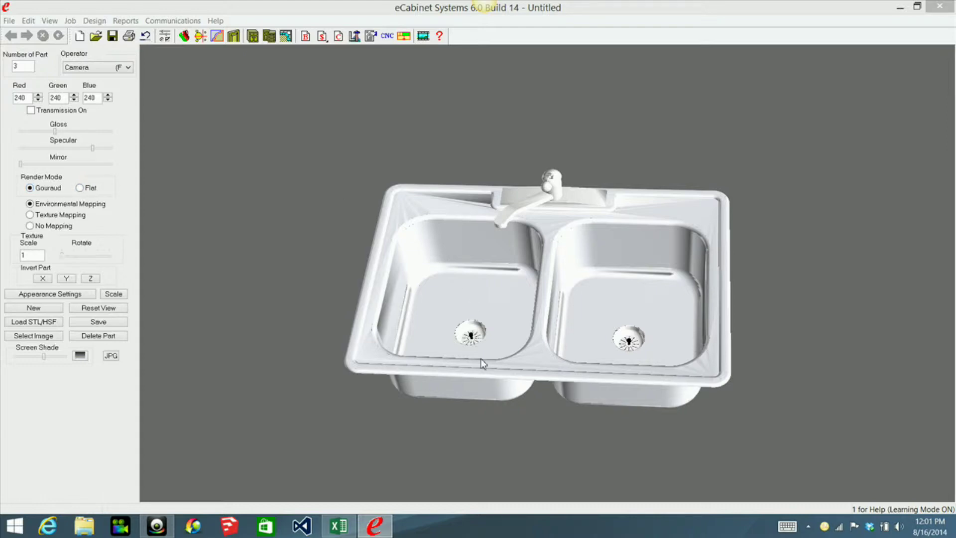
{"action": "left_click_drag", "start_coordinate": [483, 392], "coordinate": [472, 342]}
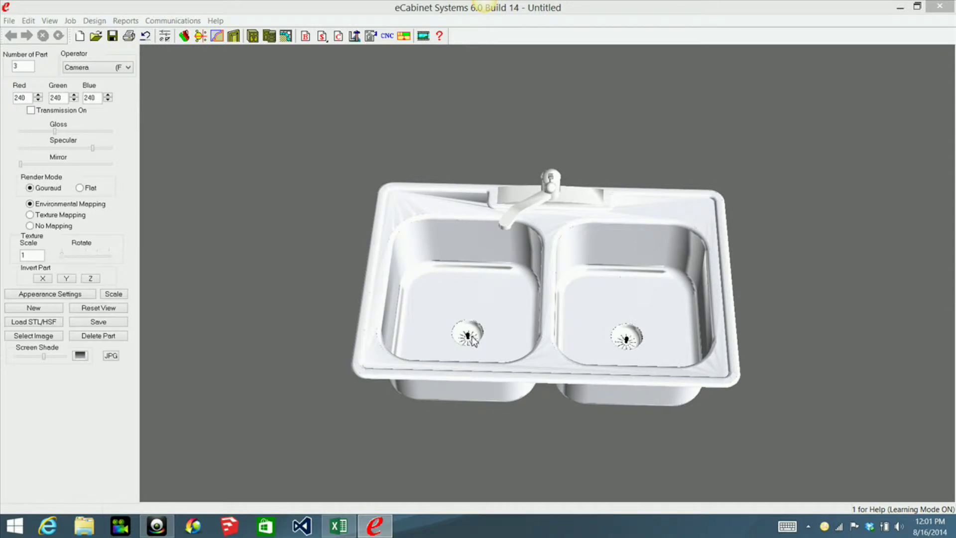
{"action": "left_click", "coordinate": [472, 336]}
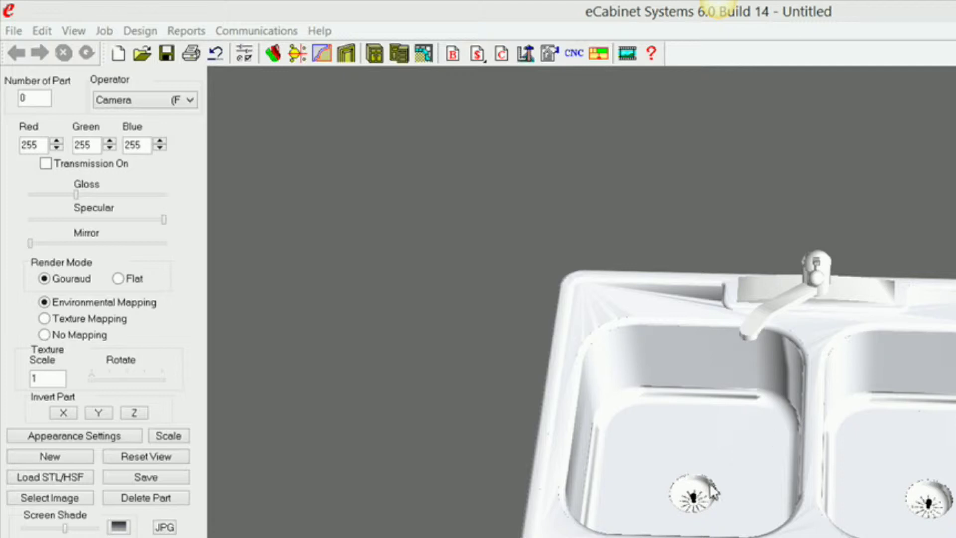
{"action": "left_click", "coordinate": [652, 422]}
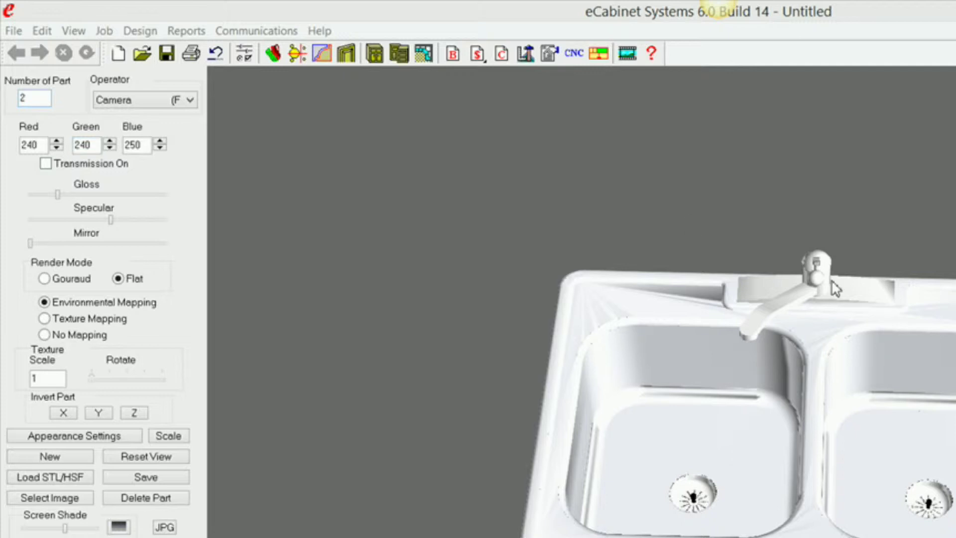
{"action": "left_click", "coordinate": [796, 301]}
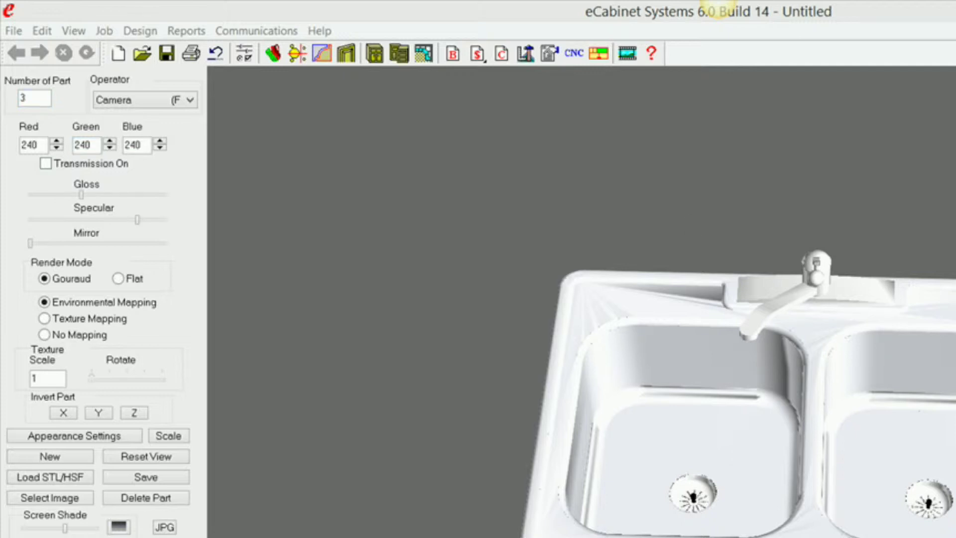
{"action": "left_click_drag", "start_coordinate": [802, 398], "coordinate": [786, 308]}
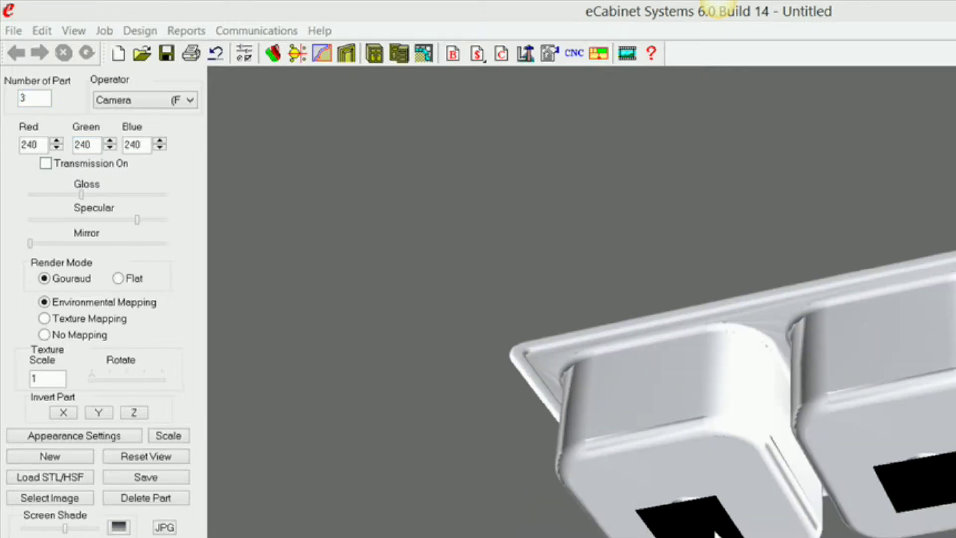
{"action": "left_click", "coordinate": [712, 532]}
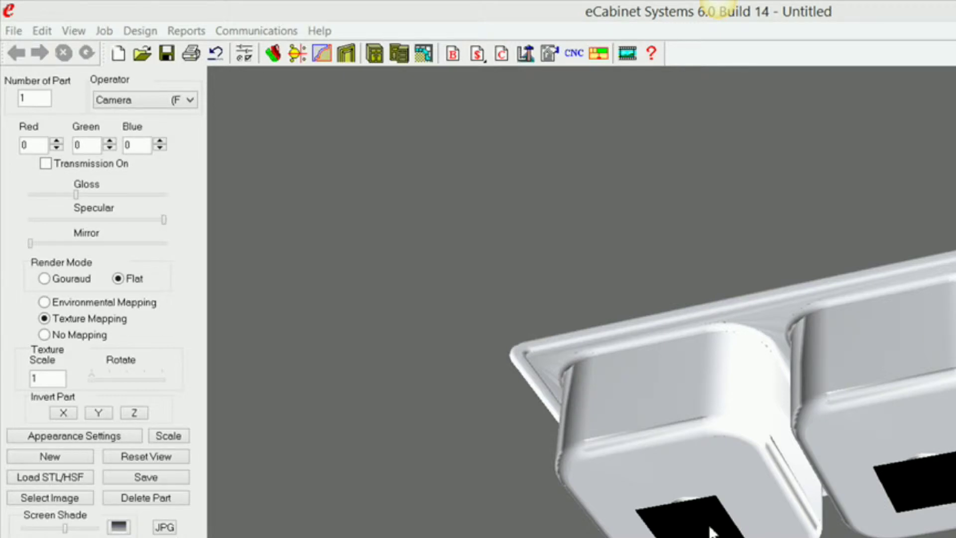
{"action": "left_click_drag", "start_coordinate": [685, 221], "coordinate": [684, 493]}
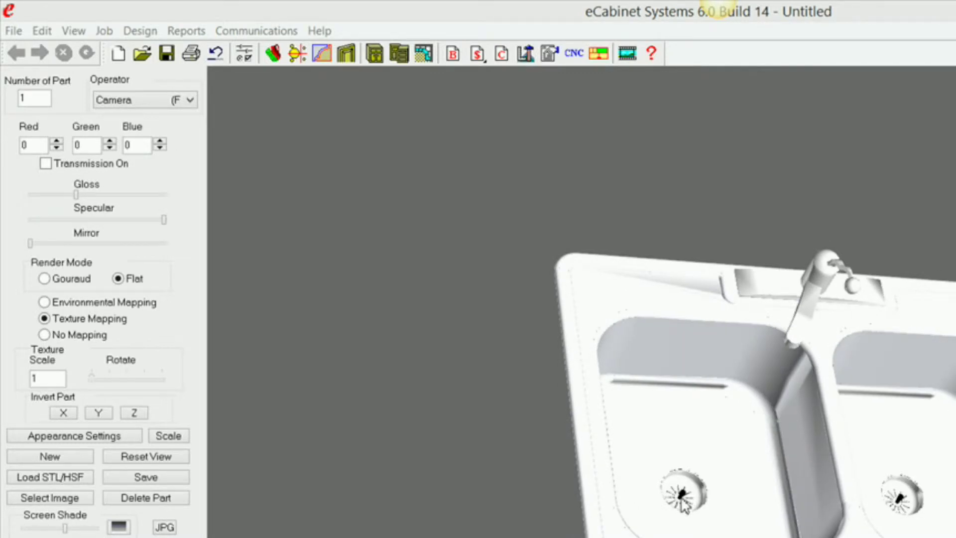
{"action": "left_click_drag", "start_coordinate": [709, 528], "coordinate": [622, 536]}
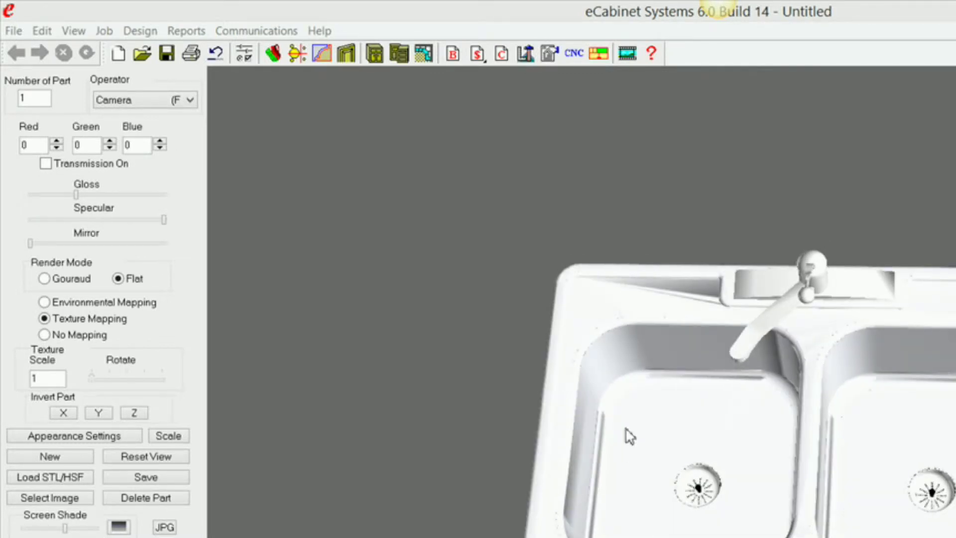
{"action": "left_click", "coordinate": [658, 427]}
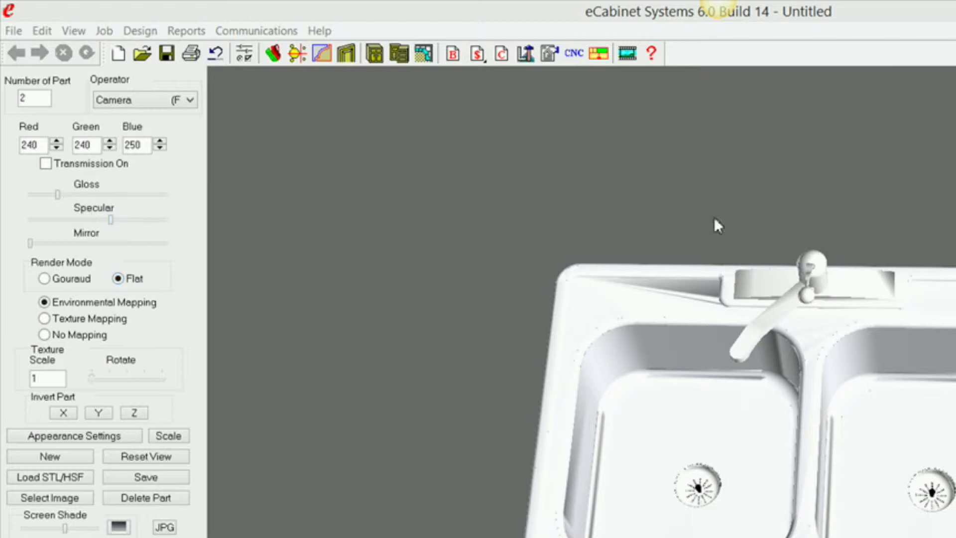
{"action": "left_click", "coordinate": [843, 284]}
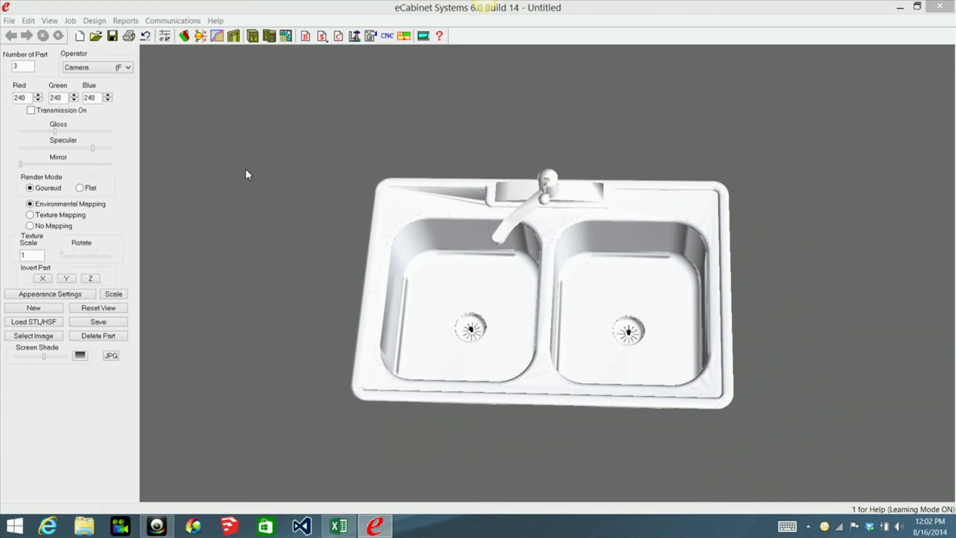
Step: Set the drain part's render mode to Flat and save the sink as MySinkDemo in myhsfs\eCabTipsDemos, replacing the existing file
{"action": "left_click", "coordinate": [85, 194]}
{"action": "left_click", "coordinate": [102, 322]}
{"action": "left_click", "coordinate": [580, 239]}
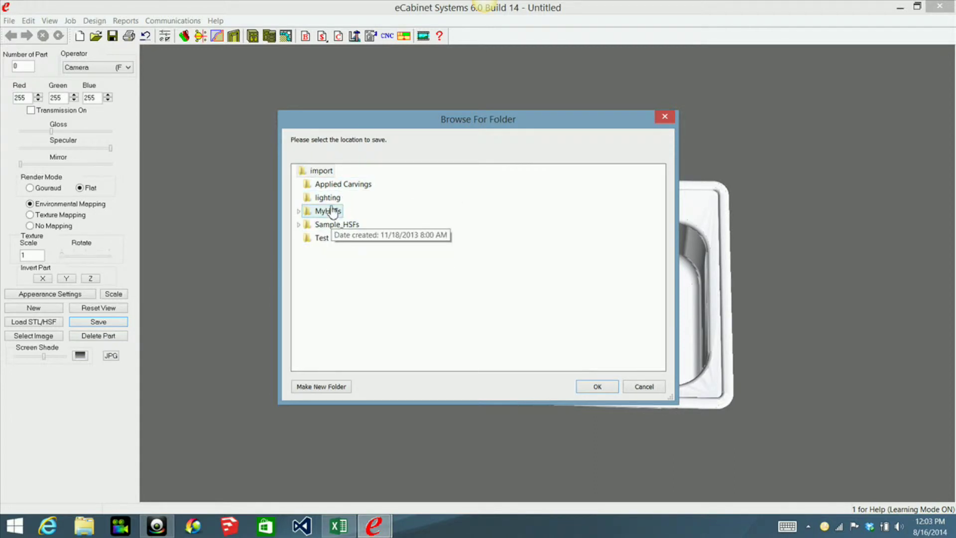
{"action": "double_click", "coordinate": [330, 212]}
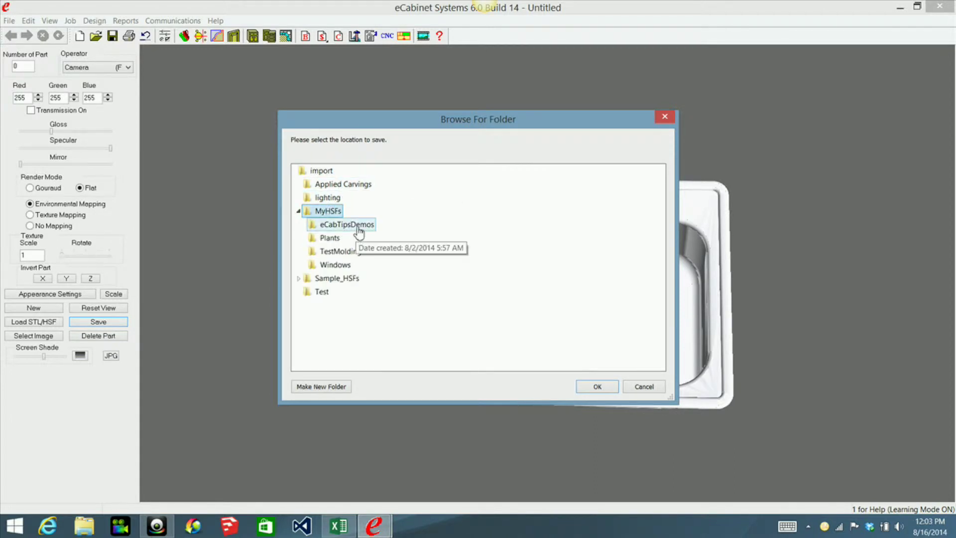
{"action": "left_click", "coordinate": [359, 229]}
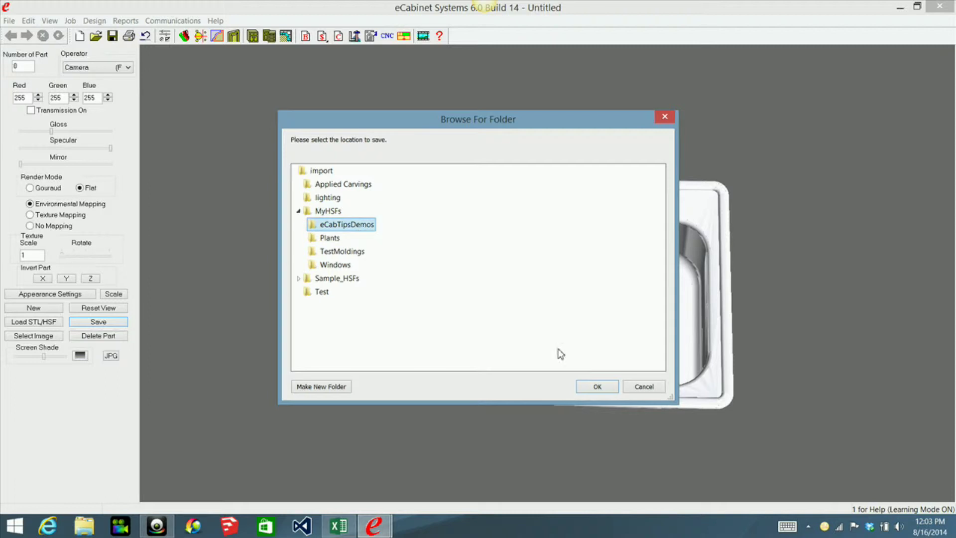
{"action": "left_click", "coordinate": [597, 388]}
{"action": "left_click", "coordinate": [397, 268]}
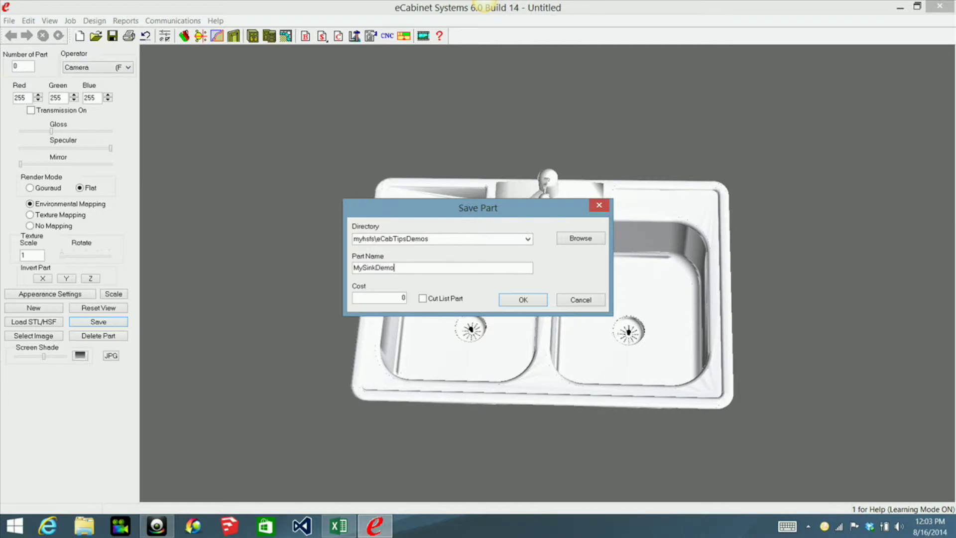
{"action": "left_click", "coordinate": [522, 299]}
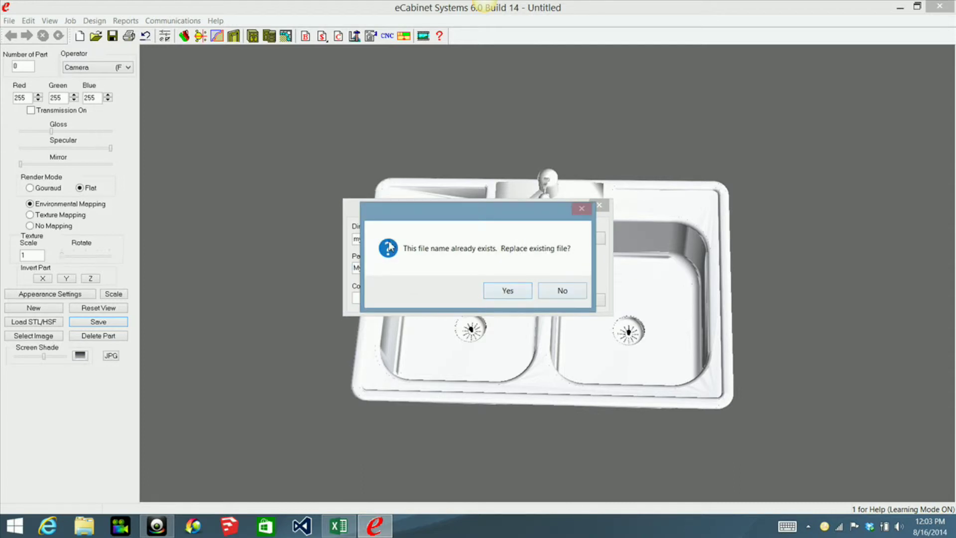
{"action": "left_click", "coordinate": [526, 297]}
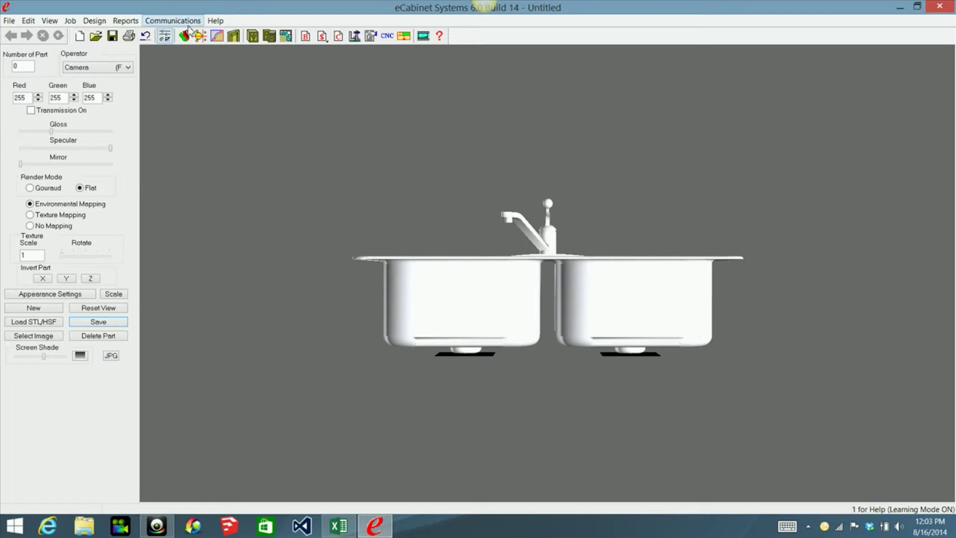
Step: Switch to the assembly editor with an empty, untitled assembly
{"action": "left_click", "coordinate": [252, 36]}
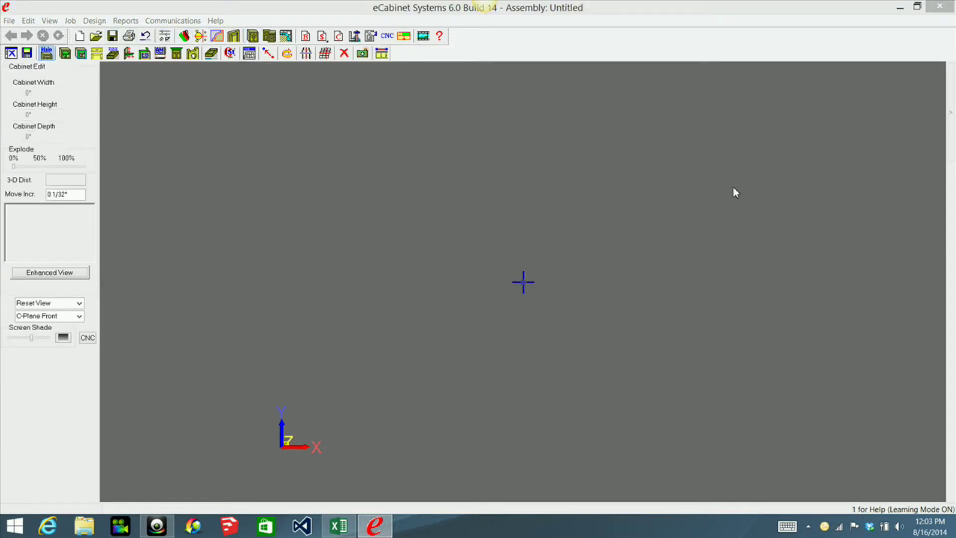
Step: Place the Std Base Sink Base cabinet from the eCabTipsDemos library in the empty assembly
{"action": "mouse_move", "coordinate": [950, 141]}
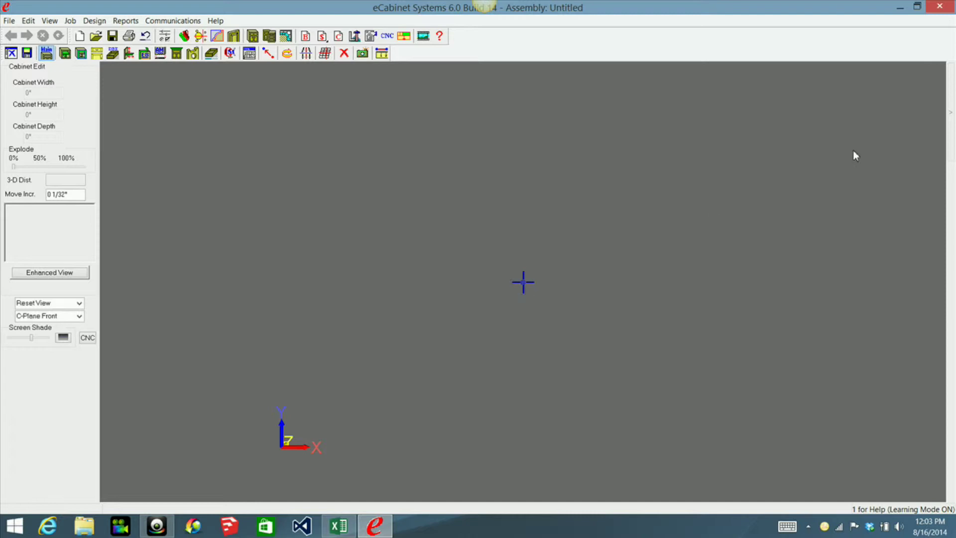
{"action": "mouse_move", "coordinate": [950, 115]}
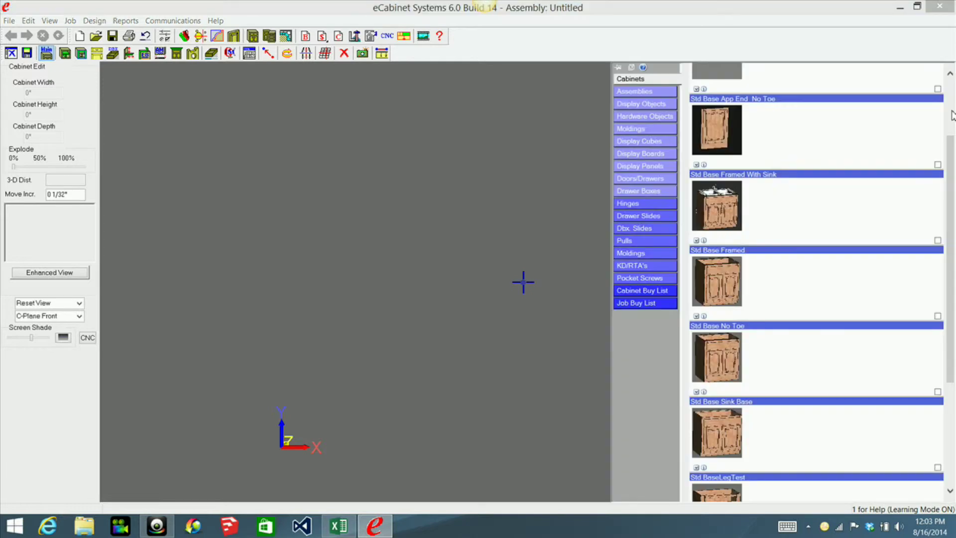
{"action": "left_click_drag", "start_coordinate": [953, 191], "coordinate": [954, 208]}
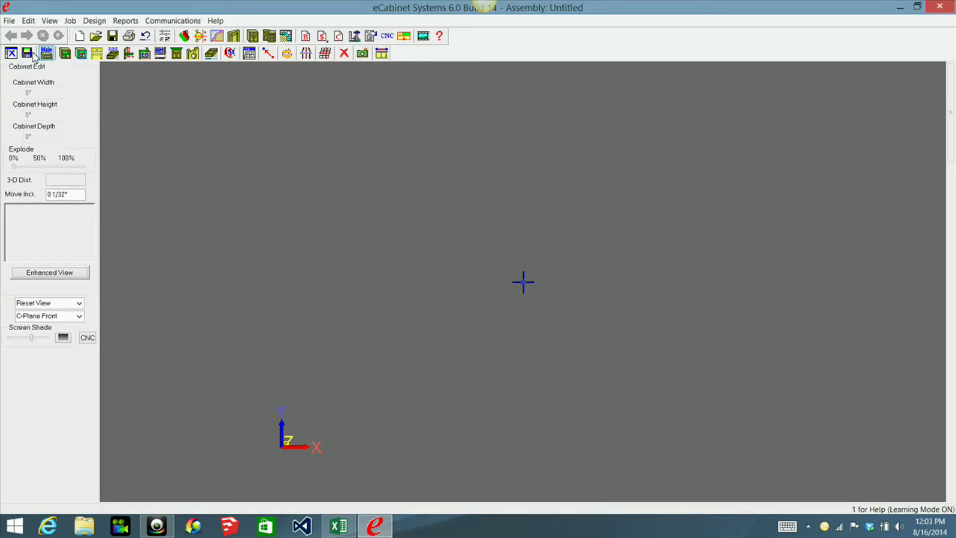
{"action": "mouse_move", "coordinate": [949, 171]}
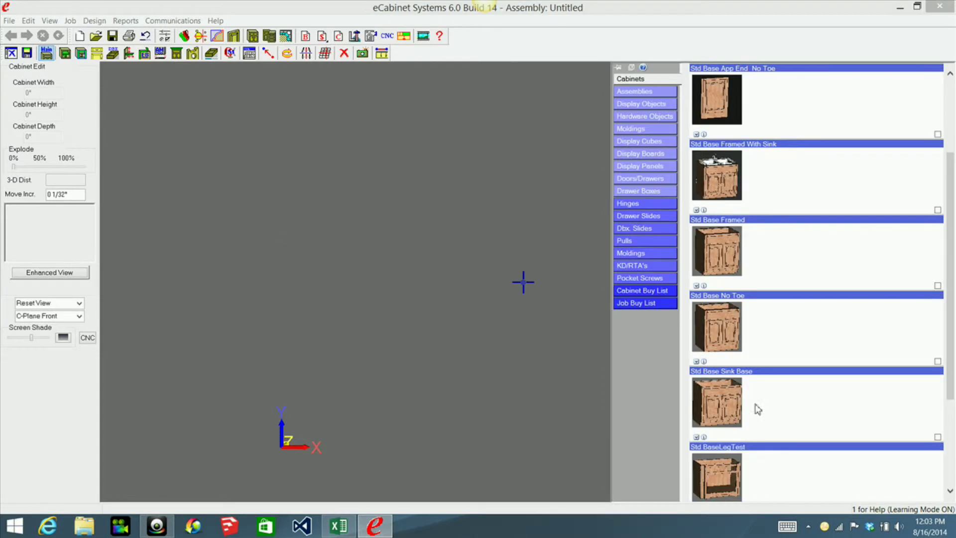
{"action": "left_click", "coordinate": [721, 411]}
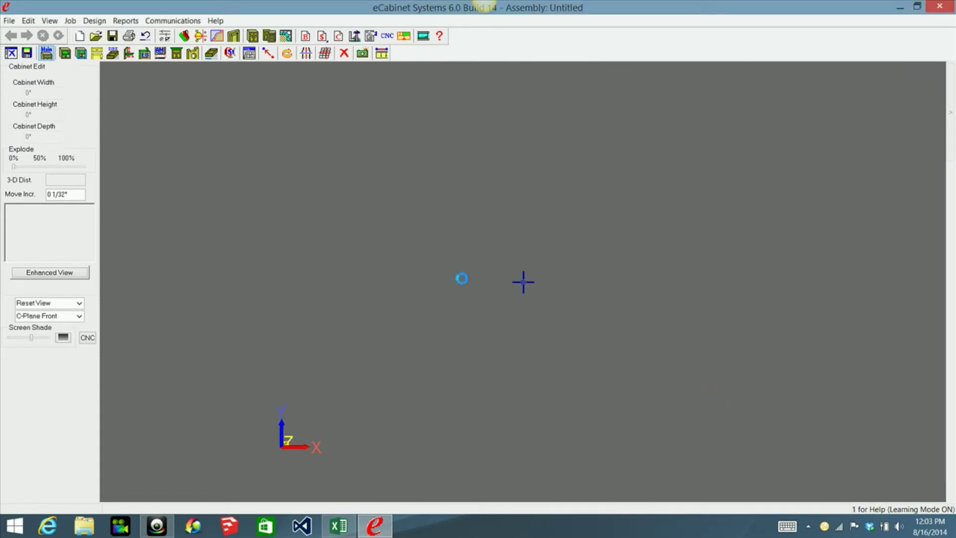
{"action": "left_click", "coordinate": [432, 213]}
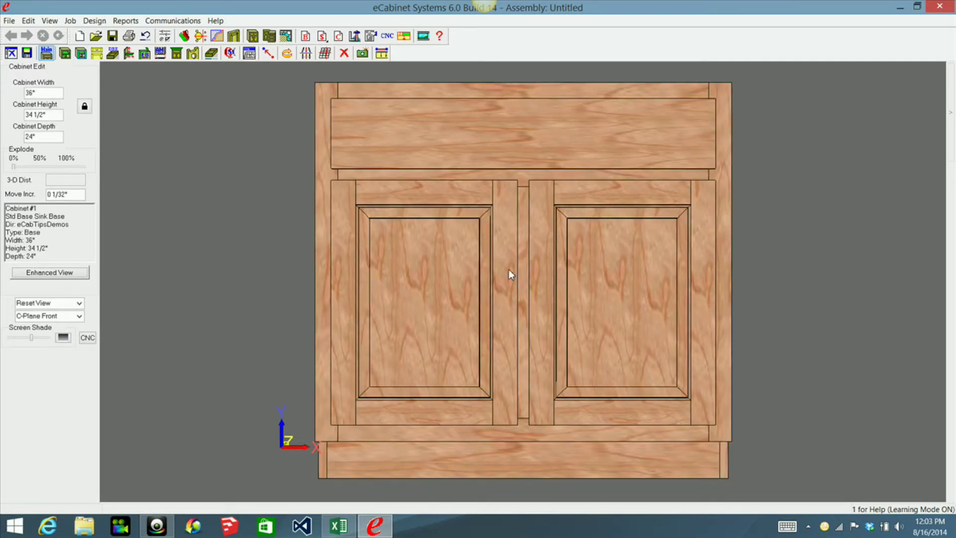
Step: Add the mysinkdemo display object inside the open top of the sink base cabinet and select the sink
{"action": "middle_click_drag", "start_coordinate": [515, 389], "coordinate": [955, 114]}
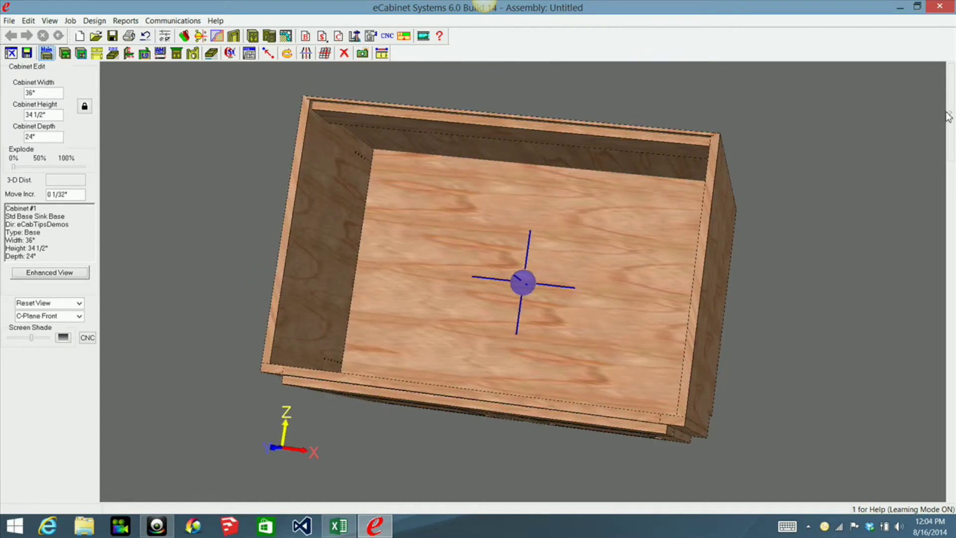
{"action": "mouse_move", "coordinate": [948, 117]}
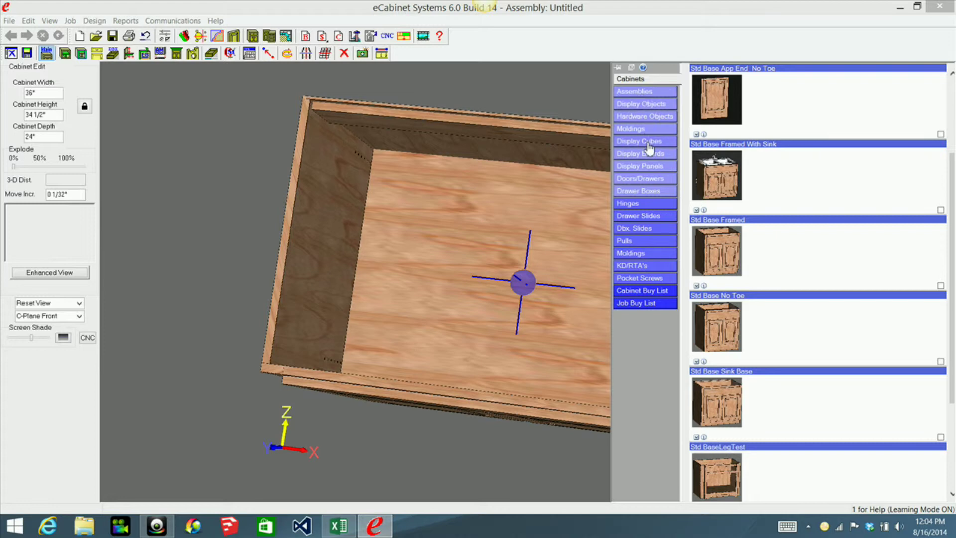
{"action": "left_click", "coordinate": [649, 105]}
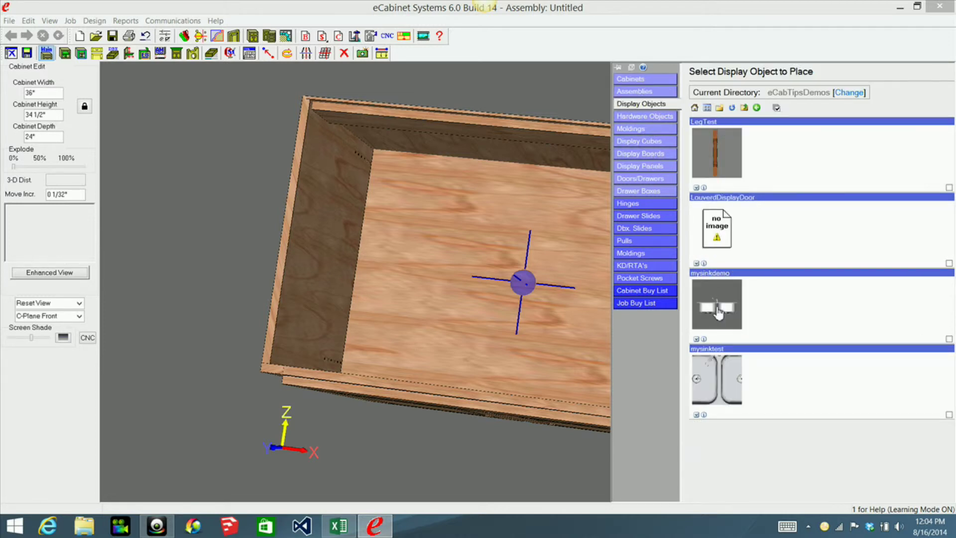
{"action": "left_click", "coordinate": [718, 313]}
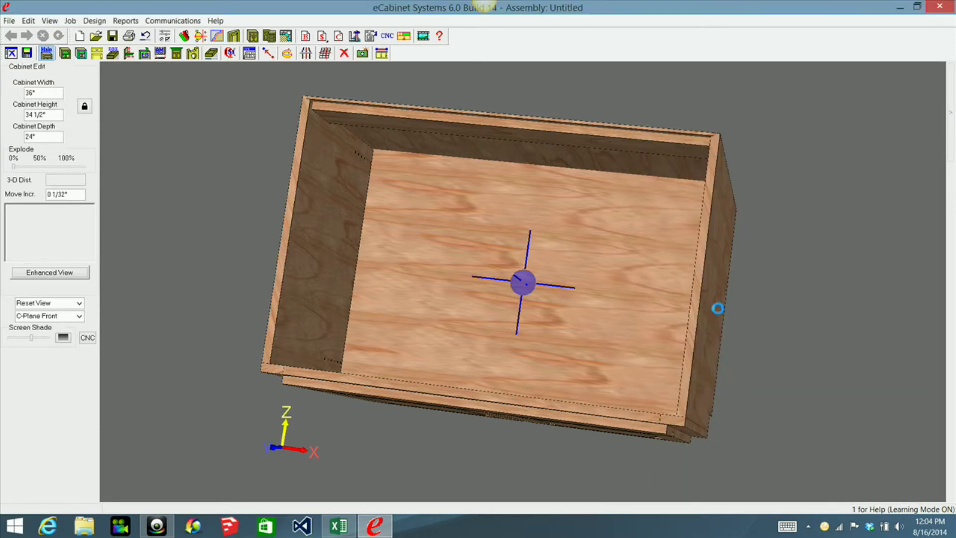
{"action": "left_click", "coordinate": [484, 310]}
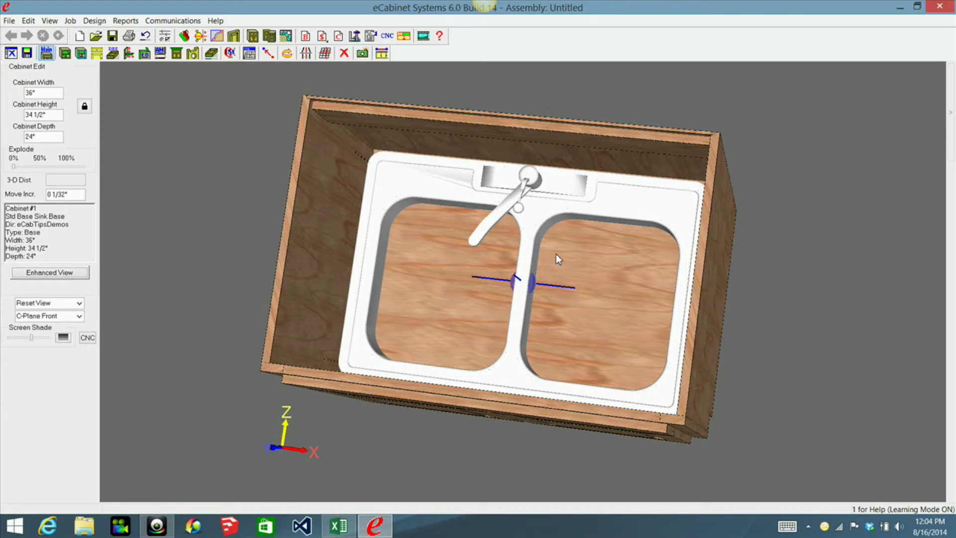
{"action": "middle_click_drag", "start_coordinate": [556, 254], "coordinate": [556, 255]}
{"action": "middle_click_drag", "start_coordinate": [593, 355], "coordinate": [537, 210]}
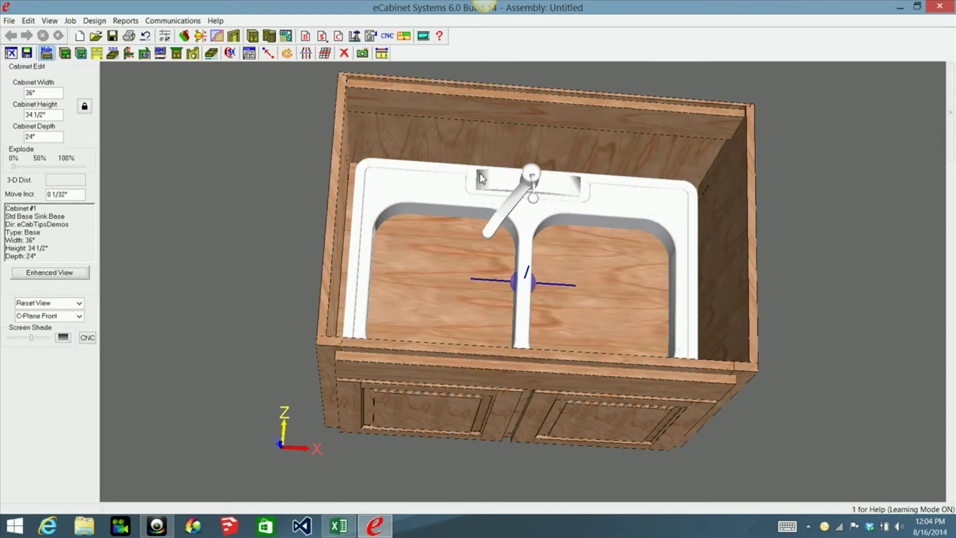
{"action": "left_click", "coordinate": [442, 185]}
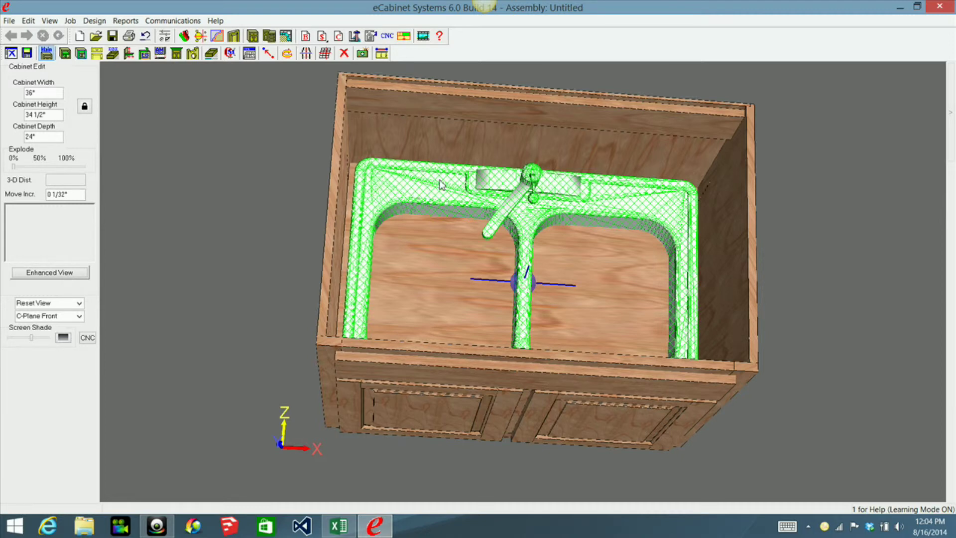
Step: Start the assembly over, discarding the unsaved cabinet, and place the Std Base Framed With Sink cabinet instead
{"action": "left_click", "coordinate": [12, 54]}
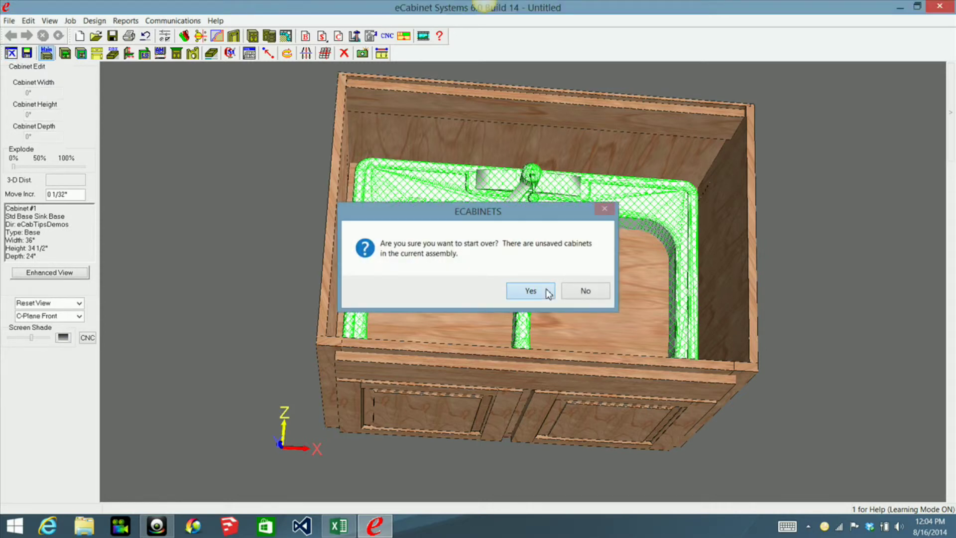
{"action": "left_click", "coordinate": [529, 290]}
{"action": "mouse_move", "coordinate": [940, 134]}
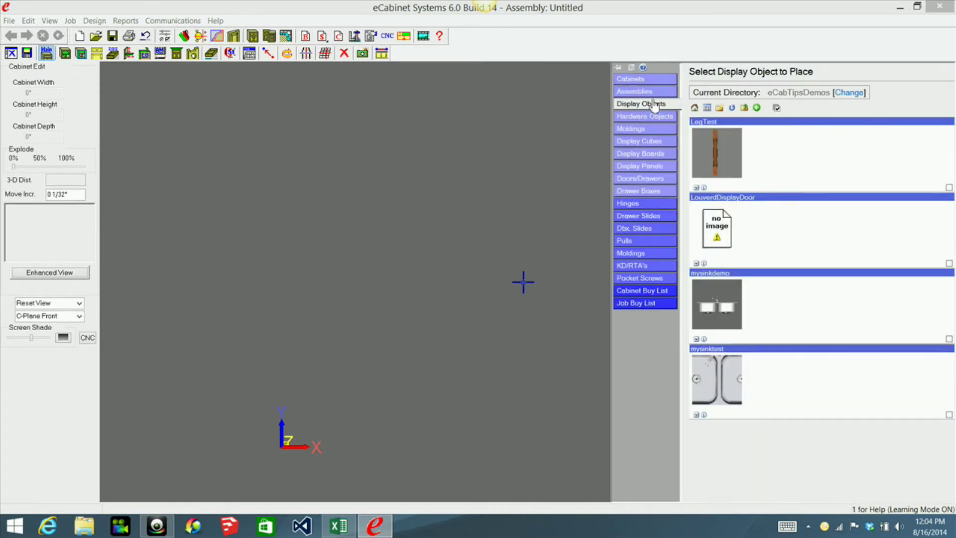
{"action": "left_click", "coordinate": [644, 78]}
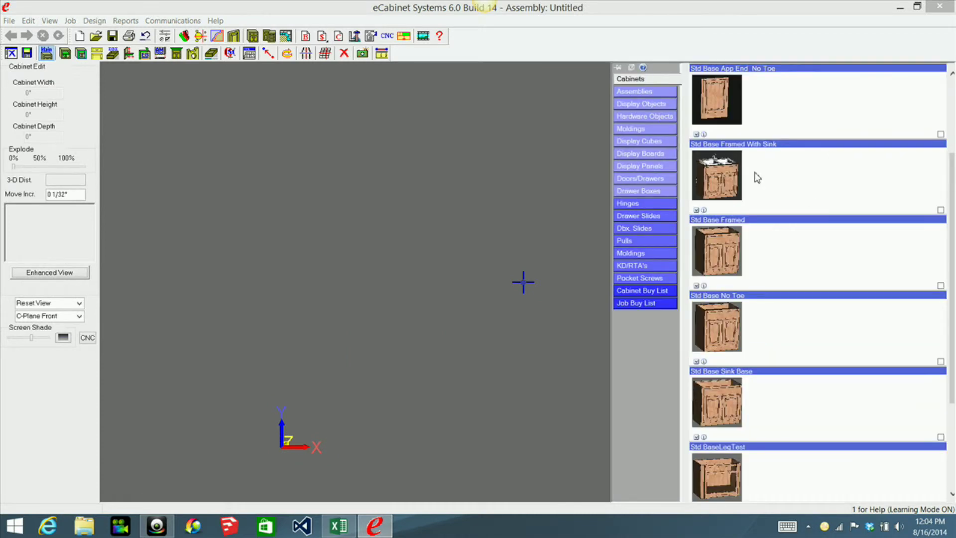
{"action": "left_click", "coordinate": [730, 180]}
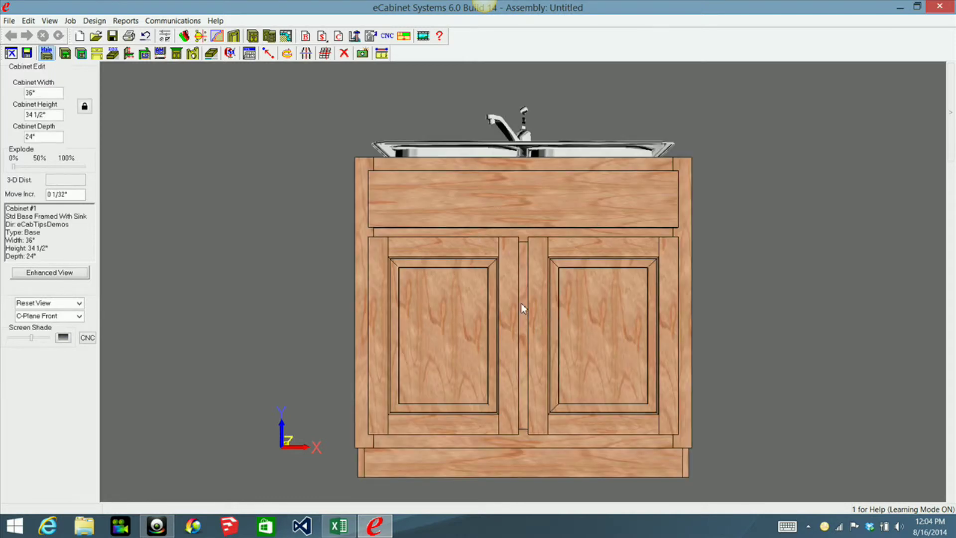
{"action": "left_click_drag", "start_coordinate": [519, 318], "coordinate": [527, 299]}
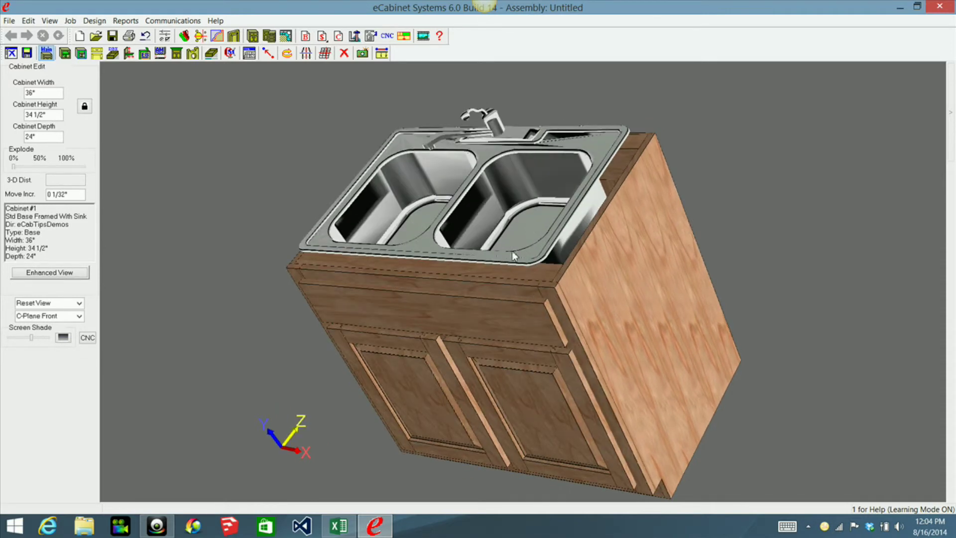
Step: Examine the cabinet association options of the sink mounted on the Std Base Framed With Sink cabinet
{"action": "left_click", "coordinate": [508, 303]}
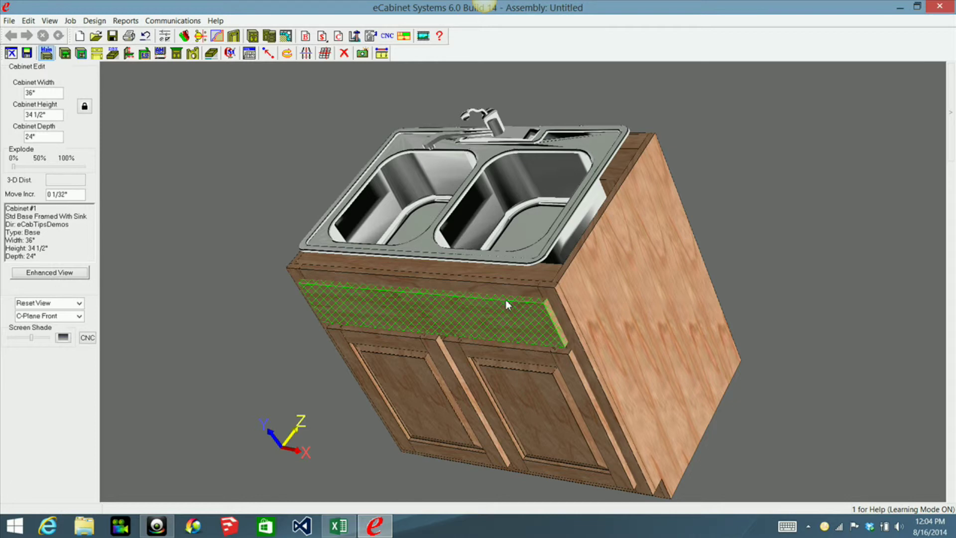
{"action": "left_click", "coordinate": [589, 309]}
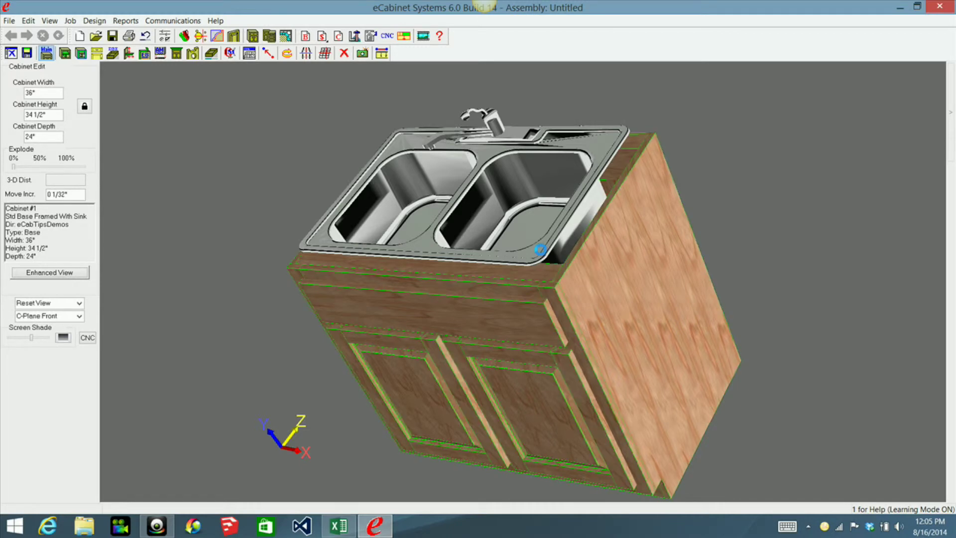
{"action": "right_click", "coordinate": [517, 240]}
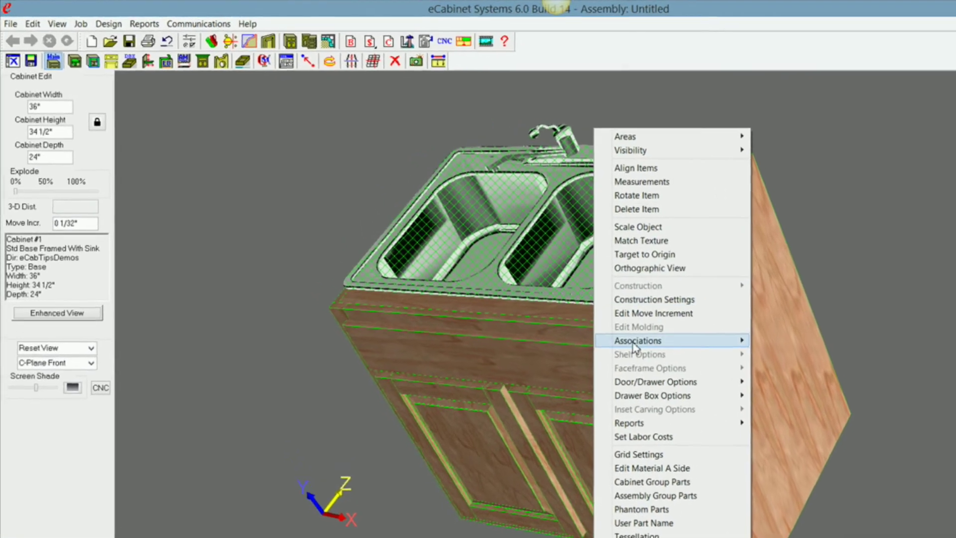
{"action": "mouse_move", "coordinate": [635, 343]}
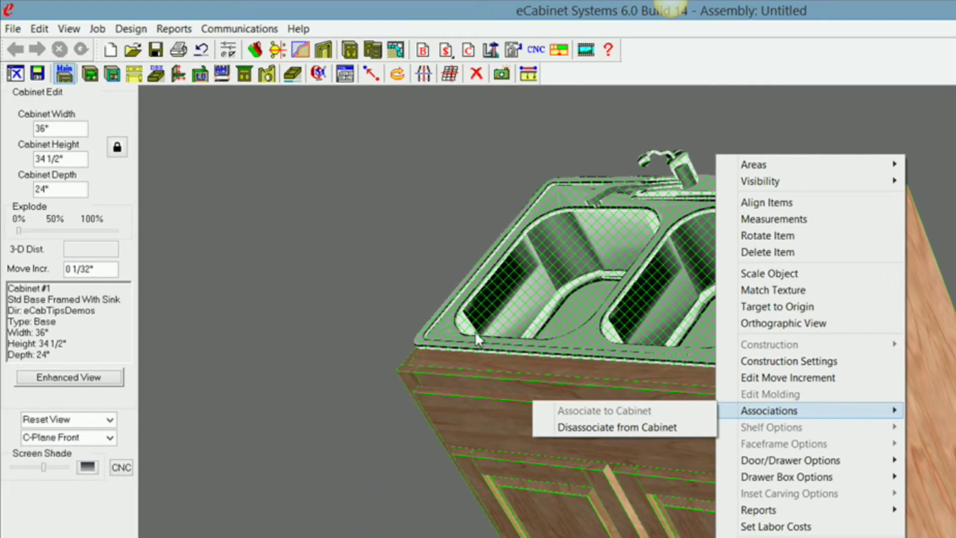
{"action": "left_click", "coordinate": [398, 310]}
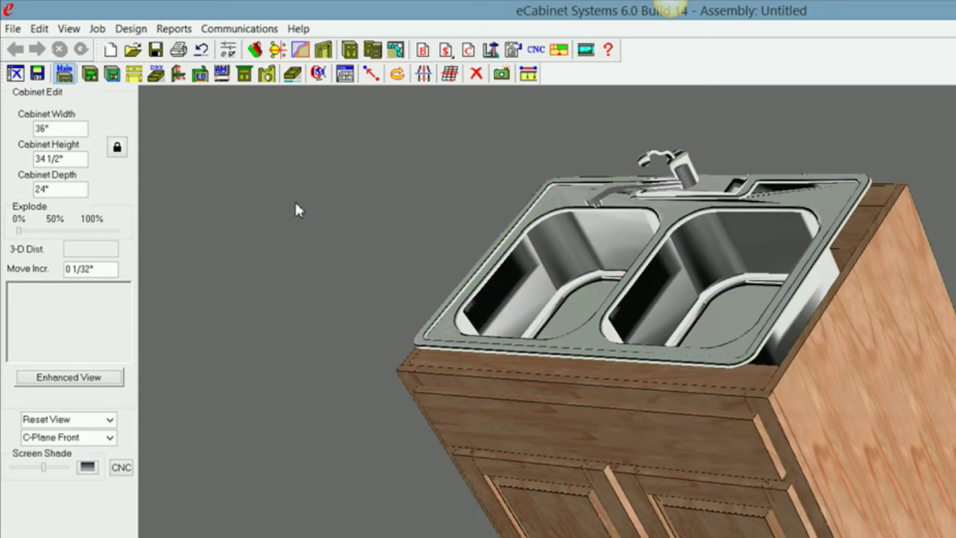
Step: Review the Save Cabinet settings for the Std Base Framed With Sink cabinet and close them without saving
{"action": "key", "text": "Home"}
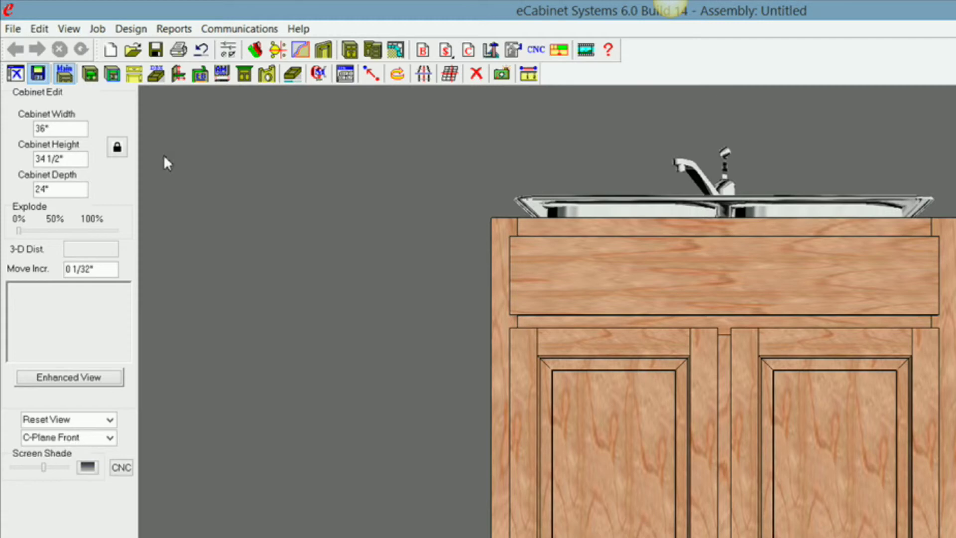
{"action": "left_click", "coordinate": [37, 74]}
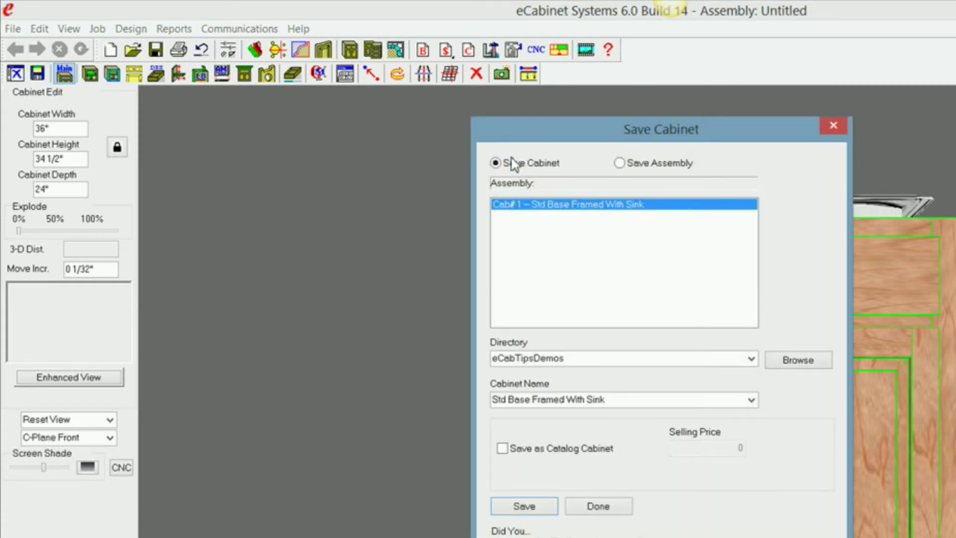
{"action": "left_click_drag", "start_coordinate": [544, 140], "coordinate": [794, 255]}
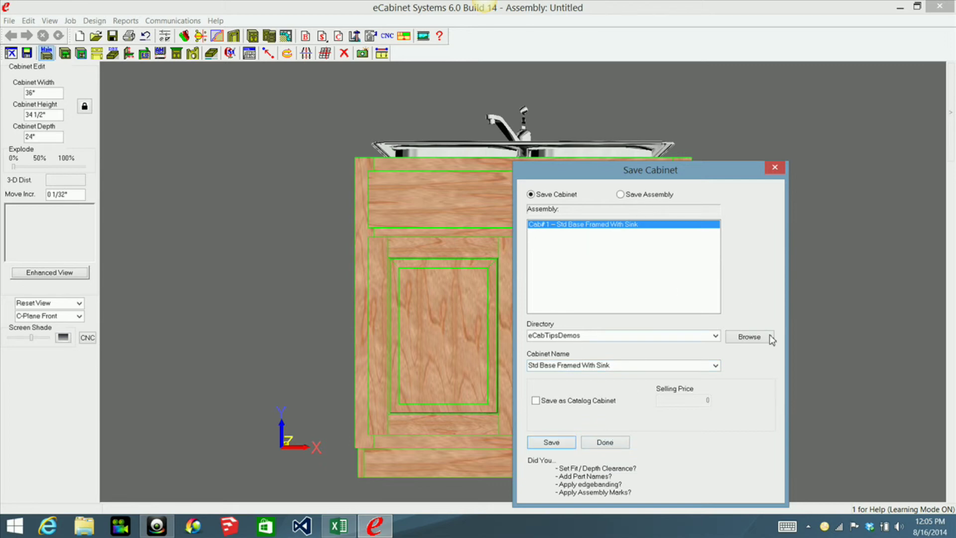
{"action": "left_click", "coordinate": [774, 167]}
{"action": "left_click", "coordinate": [462, 177]}
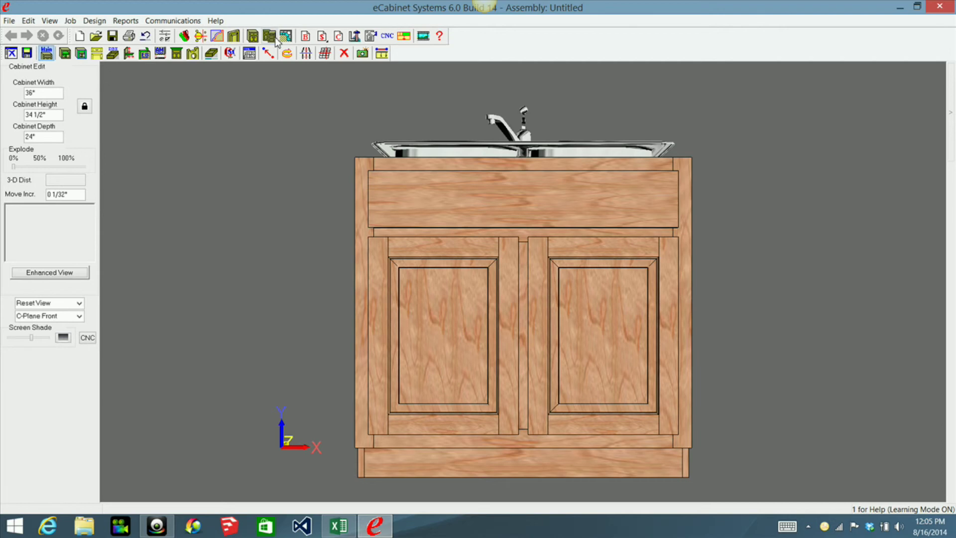
Step: Clear the current assembly and switch to the room layout with the existing sink cabinet and wall
{"action": "left_click", "coordinate": [11, 53]}
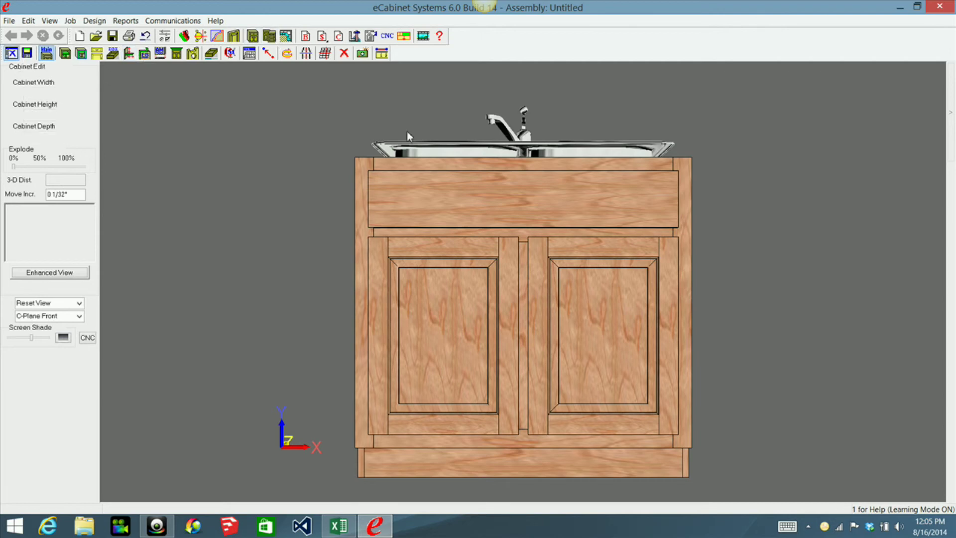
{"action": "left_click", "coordinate": [531, 292]}
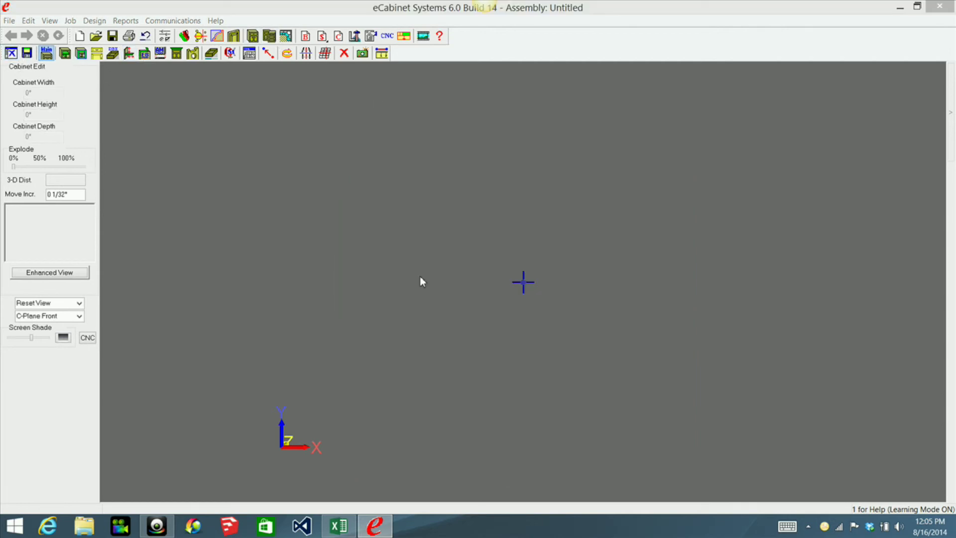
{"action": "left_click", "coordinate": [286, 35]}
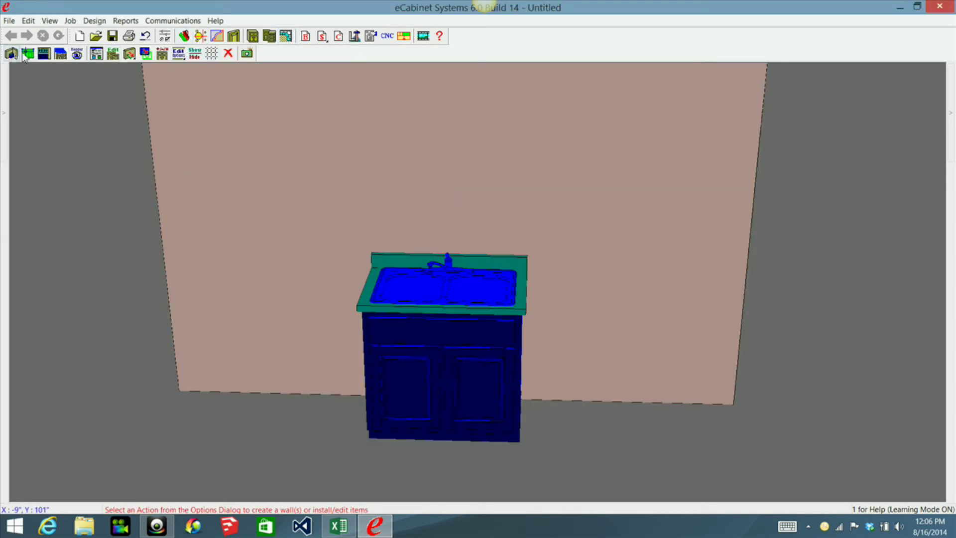
Step: Place a Std Base Framed With Sink cabinet against wall #1 in plan view, beside the existing sink cabinet, and check its details
{"action": "left_click", "coordinate": [10, 54]}
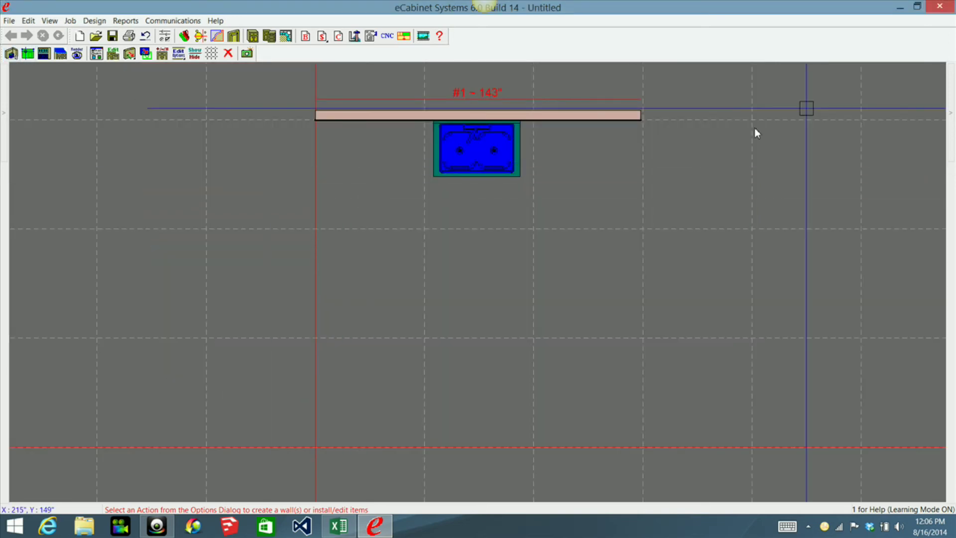
{"action": "mouse_move", "coordinate": [951, 112]}
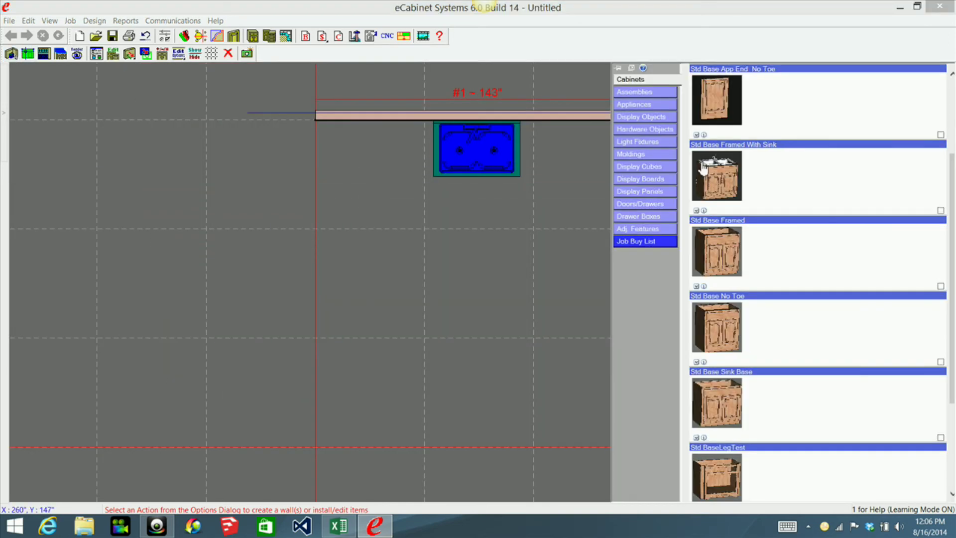
{"action": "left_click", "coordinate": [724, 169]}
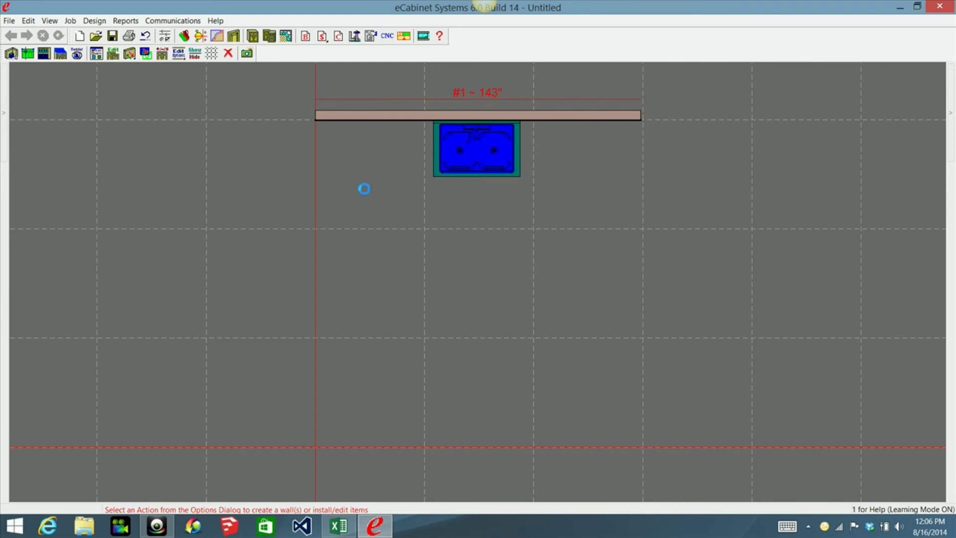
{"action": "left_click", "coordinate": [378, 148]}
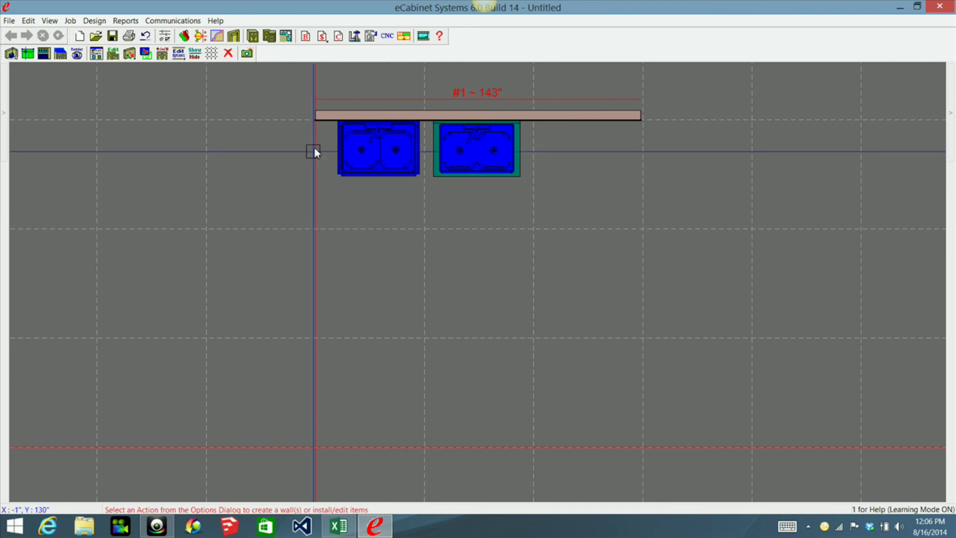
{"action": "left_click", "coordinate": [314, 117]}
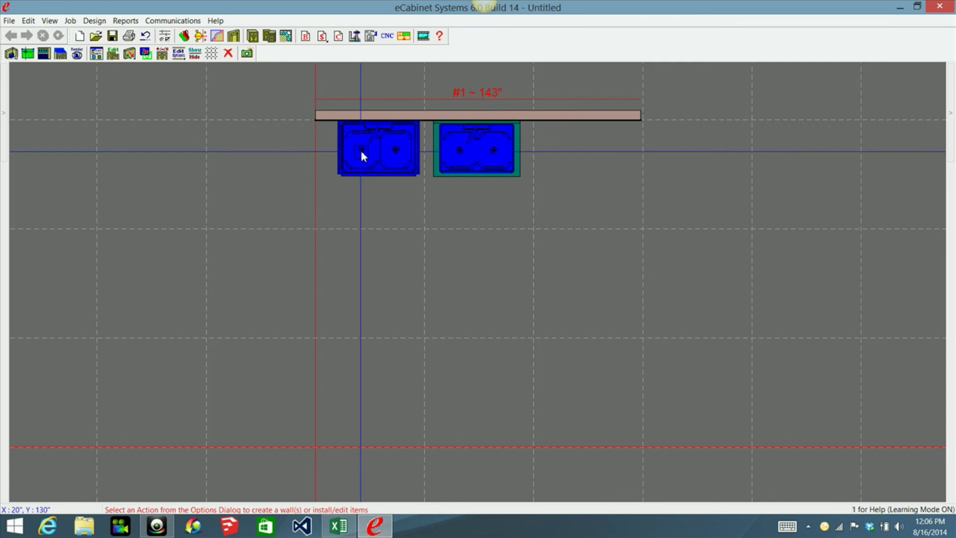
{"action": "mouse_move", "coordinate": [362, 150]}
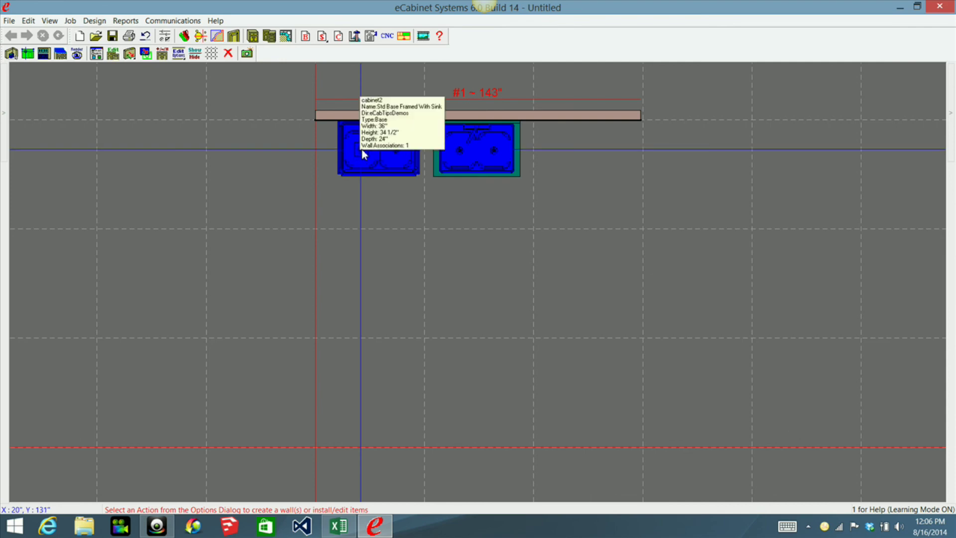